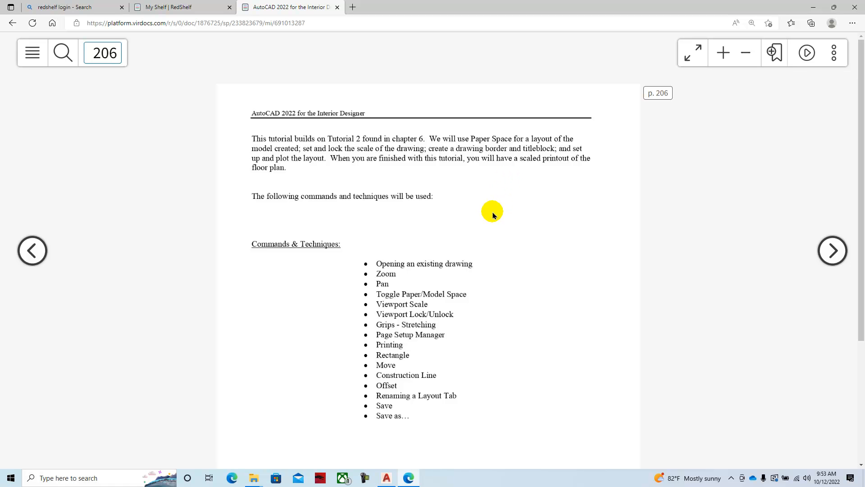
Read the tutorial's opening pages 206 and 207, and switch to AutoCAD to display Layout1 of the hotel suite drawing
{"action": "scroll", "coordinate": [515, 235], "scroll_direction": "down", "scroll_amount": 1}
{"action": "scroll", "coordinate": [515, 236], "scroll_direction": "down", "scroll_amount": 1}
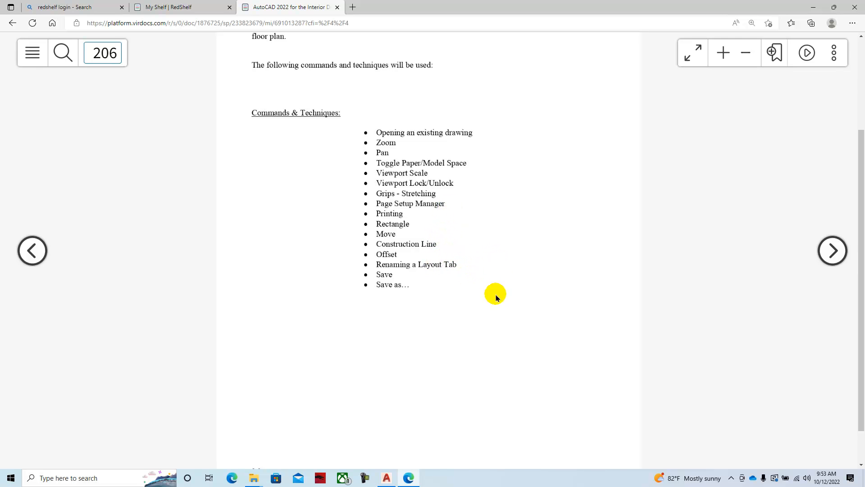
{"action": "left_click", "coordinate": [830, 253]}
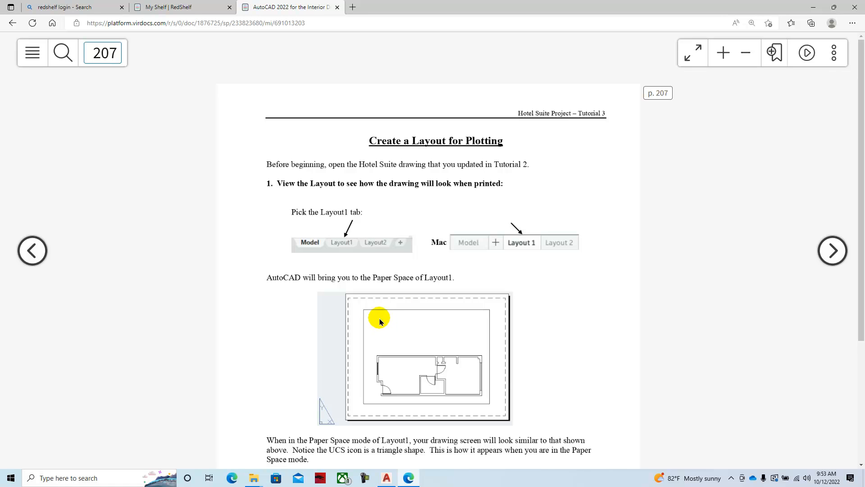
{"action": "scroll", "coordinate": [326, 300], "scroll_direction": "down", "scroll_amount": 2}
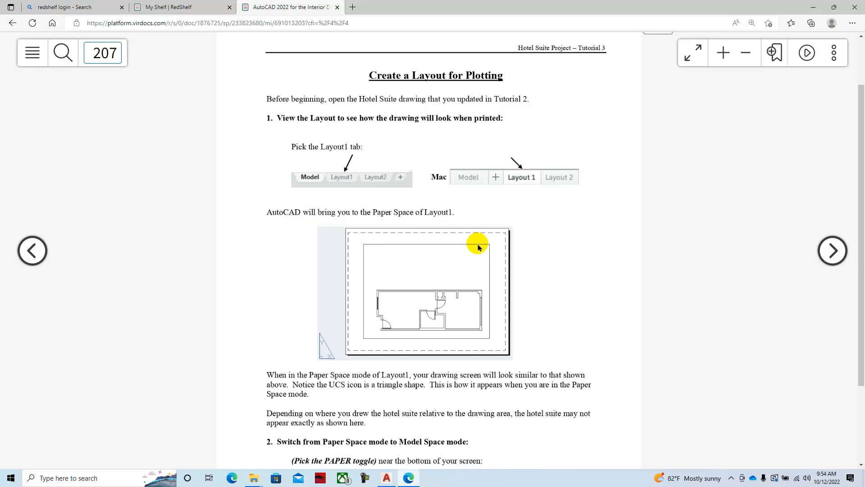
{"action": "left_click", "coordinate": [386, 481]}
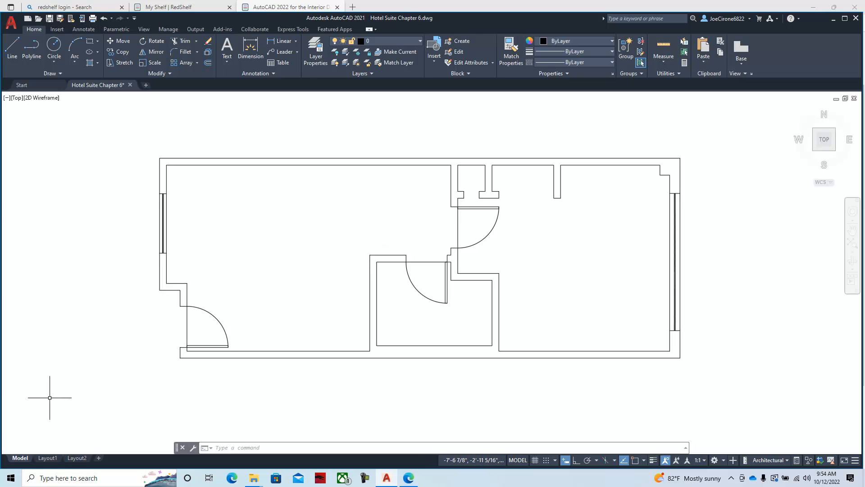
{"action": "left_click", "coordinate": [49, 459]}
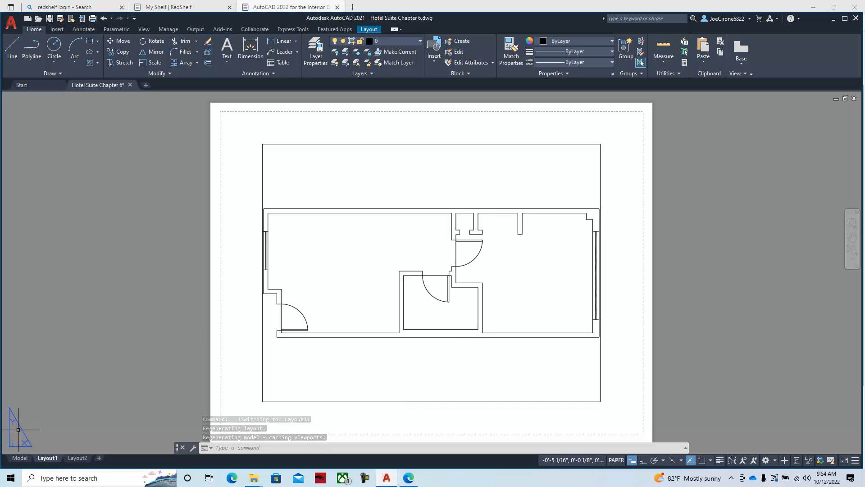
Minimize the browser and AutoCAD windows and close the Instructor folder window on the desktop
{"action": "left_click", "coordinate": [812, 9]}
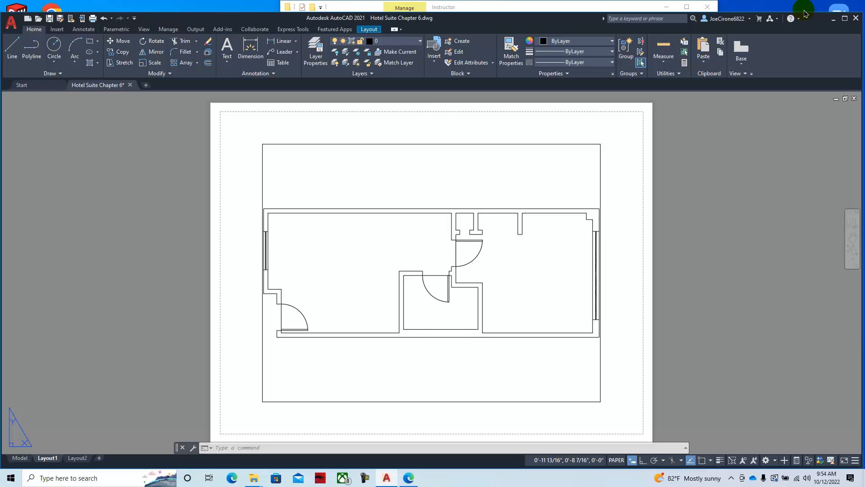
{"action": "left_click", "coordinate": [833, 24]}
{"action": "left_click_drag", "start_coordinate": [660, 7], "coordinate": [654, 45]}
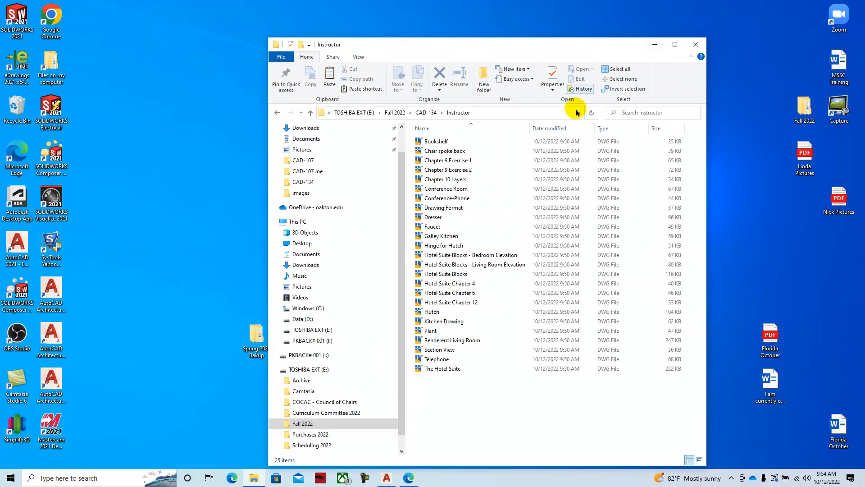
{"action": "left_click", "coordinate": [696, 44]}
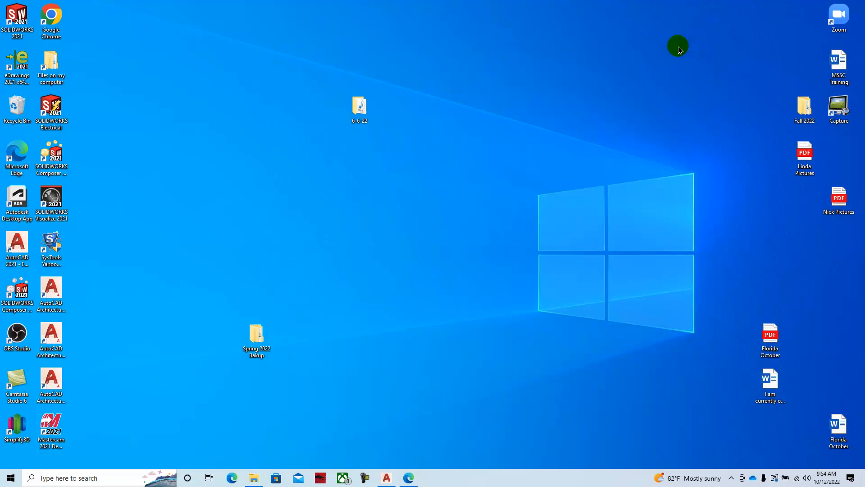
Return to the tutorial in Edge, read on to page 208, and activate model space inside AutoCAD's Layout1 viewport
{"action": "left_click", "coordinate": [408, 477]}
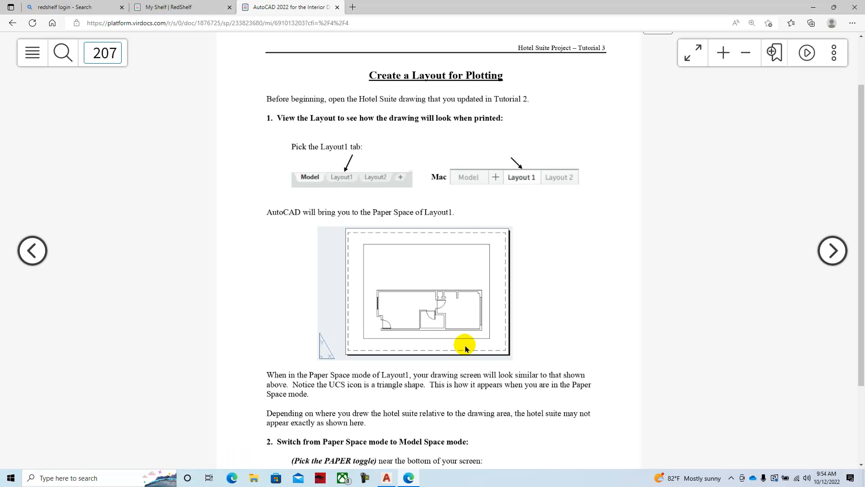
{"action": "scroll", "coordinate": [533, 307], "scroll_direction": "down", "scroll_amount": 3}
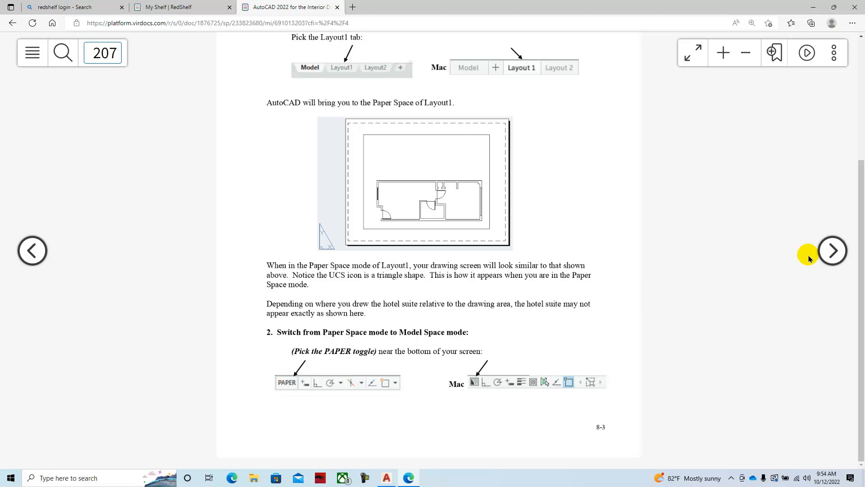
{"action": "left_click", "coordinate": [832, 250]}
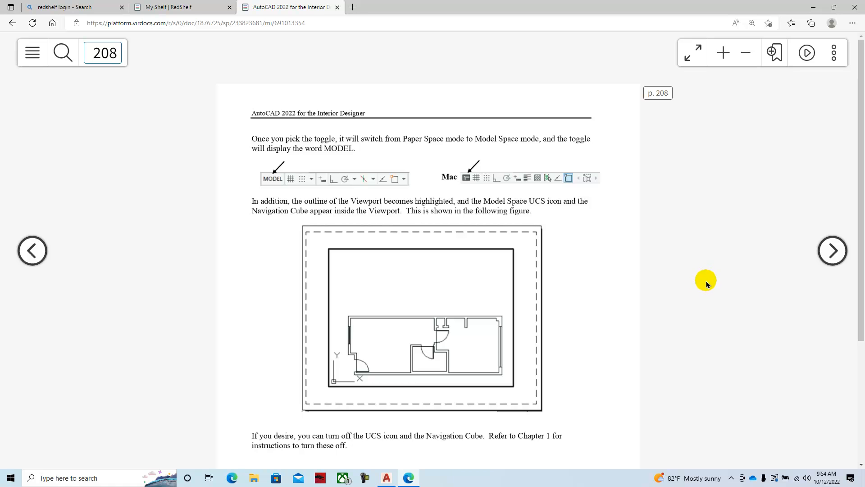
{"action": "scroll", "coordinate": [257, 310], "scroll_direction": "down", "scroll_amount": 3}
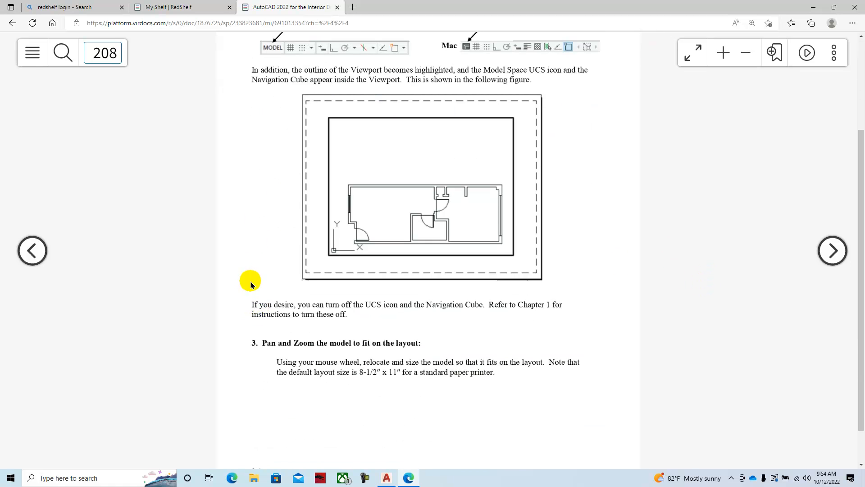
{"action": "left_click", "coordinate": [385, 481]}
{"action": "left_click", "coordinate": [396, 156]}
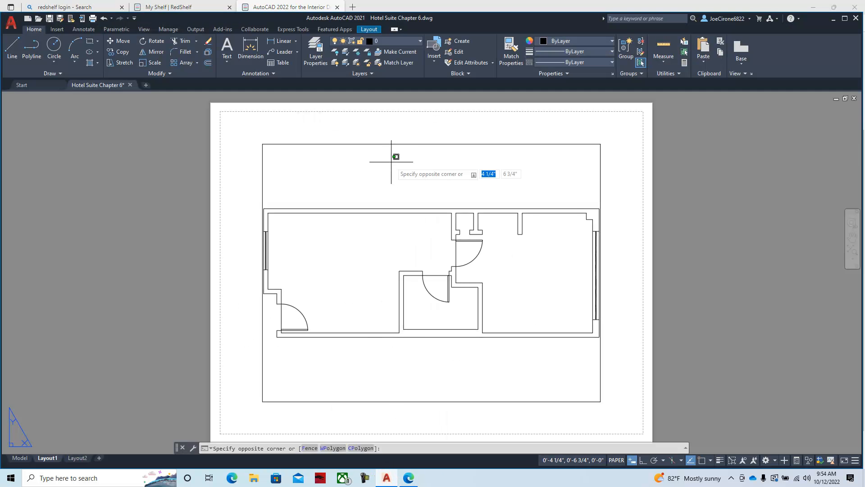
{"action": "double_click", "coordinate": [390, 164]}
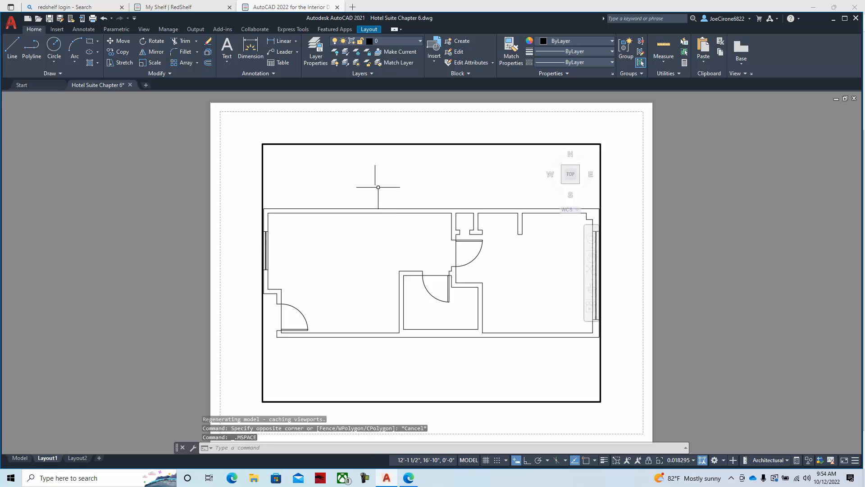
{"action": "left_click", "coordinate": [456, 241]}
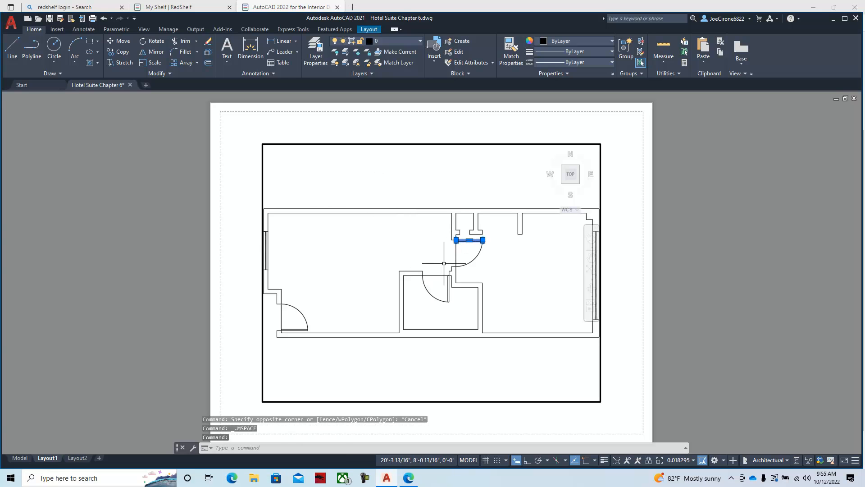
{"action": "left_click", "coordinate": [459, 254]}
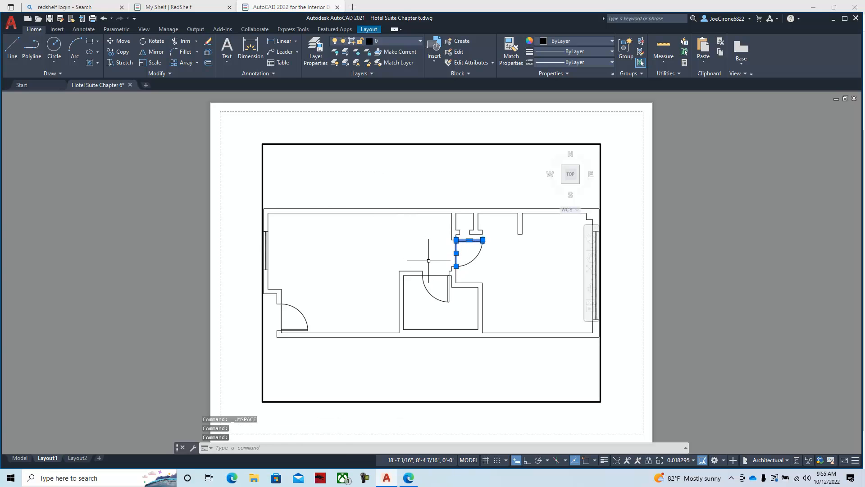
{"action": "key", "text": "Escape"}
{"action": "key", "text": "Escape"}
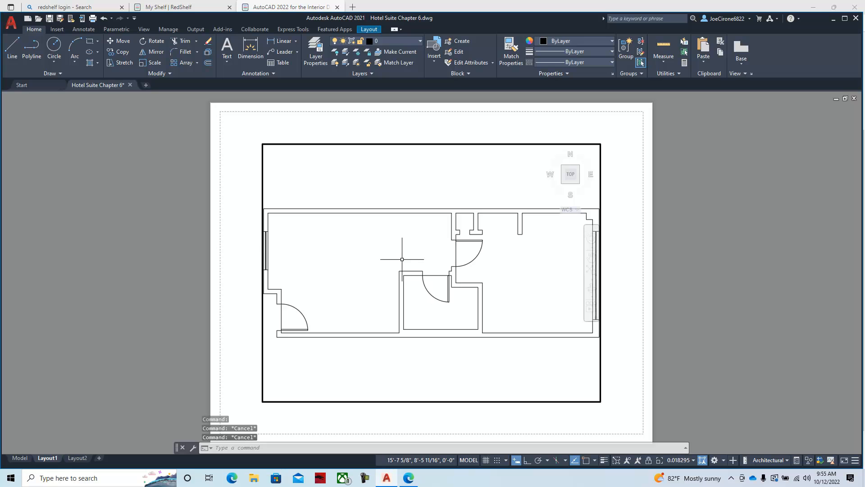
Check the tutorial's pan and zoom instructions, and fit the whole floor plan inside the Layout1 viewport in AutoCAD
{"action": "left_click", "coordinate": [409, 477]}
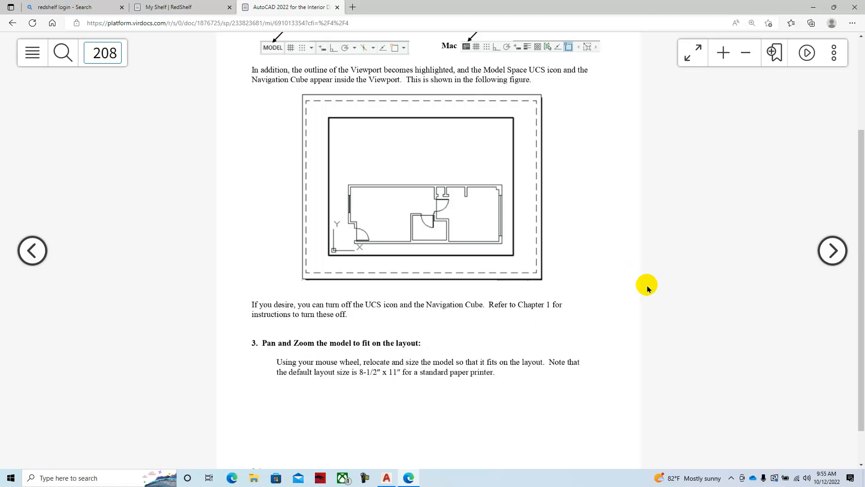
{"action": "left_click", "coordinate": [386, 478]}
{"action": "middle_click_drag", "start_coordinate": [506, 296], "coordinate": [458, 288]}
{"action": "scroll", "coordinate": [496, 289], "scroll_direction": "down", "scroll_amount": 2}
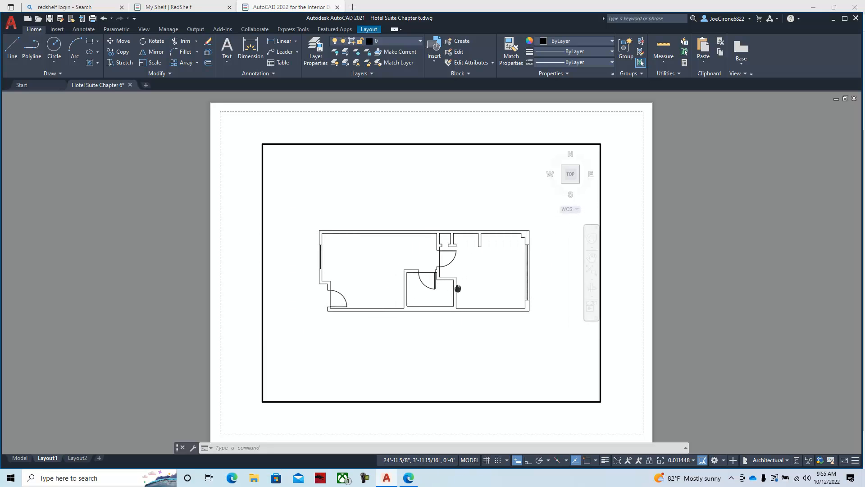
Read tutorial page 209 in Edge, and set the Layout1 viewport scale to 1/4" = 1'-0" in AutoCAD
{"action": "left_click", "coordinate": [408, 478]}
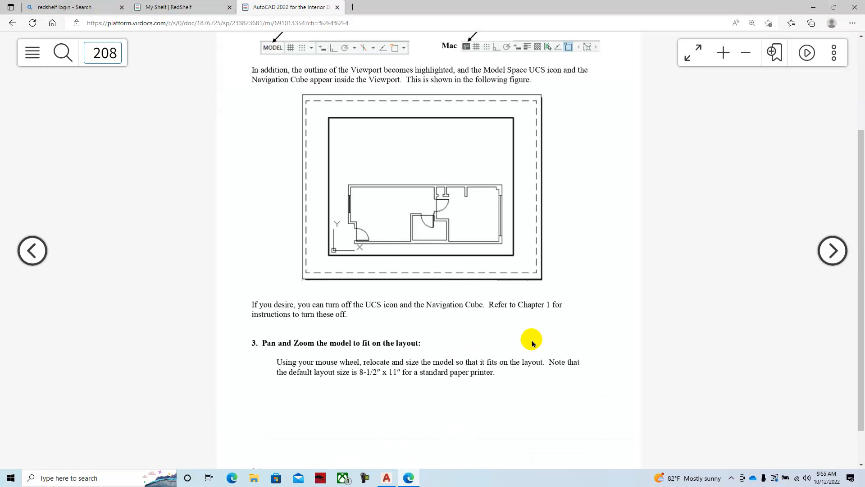
{"action": "left_click", "coordinate": [832, 251]}
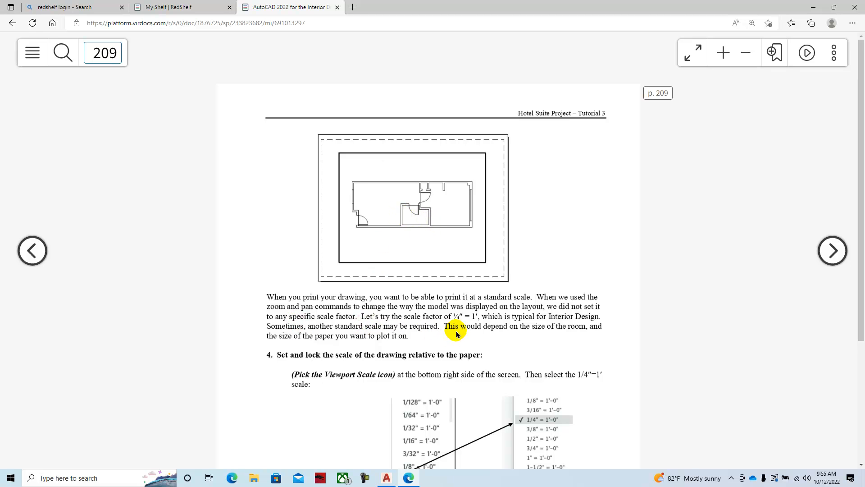
{"action": "scroll", "coordinate": [465, 342], "scroll_direction": "down", "scroll_amount": 3}
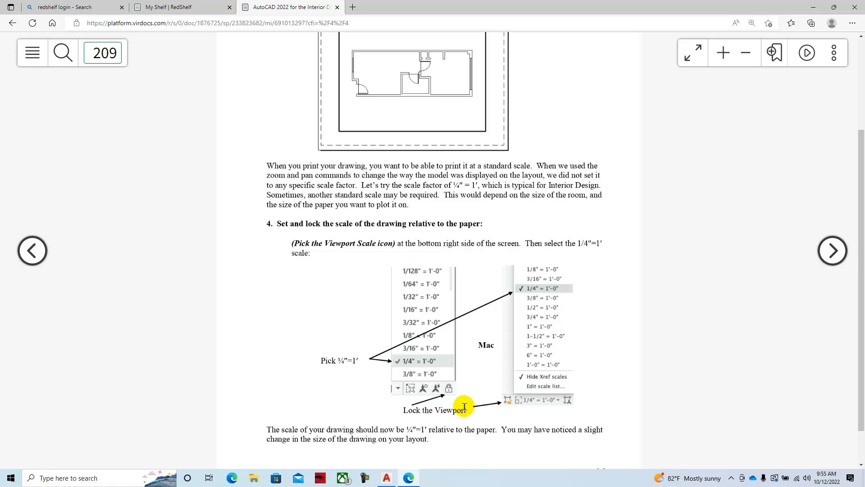
{"action": "left_click", "coordinate": [386, 478]}
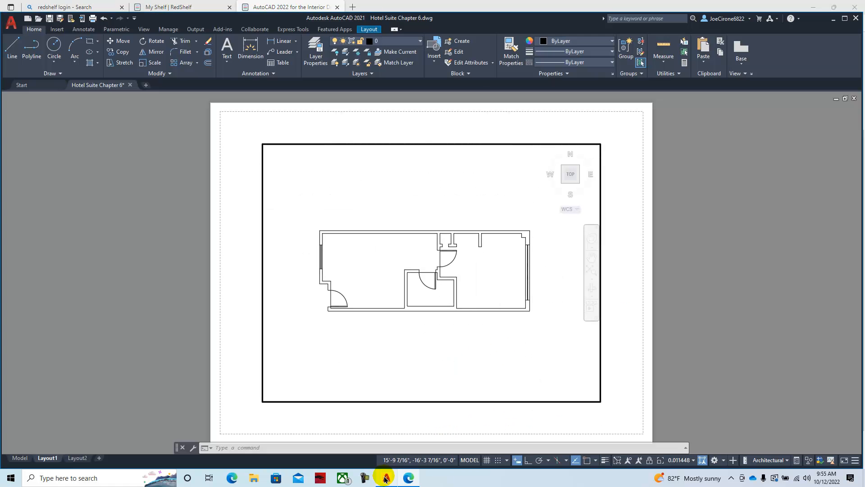
{"action": "mouse_move", "coordinate": [439, 284]}
{"action": "middle_mouse_down"}
{"action": "mouse_move", "coordinate": [433, 278]}
{"action": "mouse_move", "coordinate": [440, 276]}
{"action": "middle_mouse_up"}
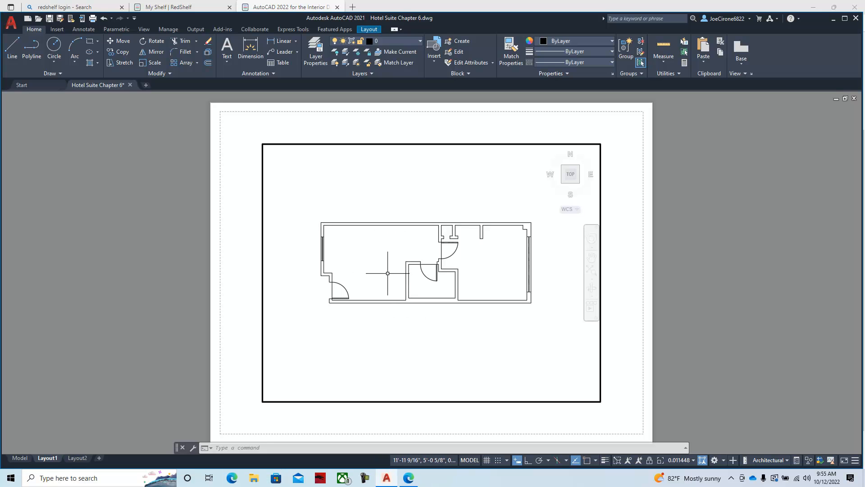
{"action": "left_click", "coordinate": [693, 461]}
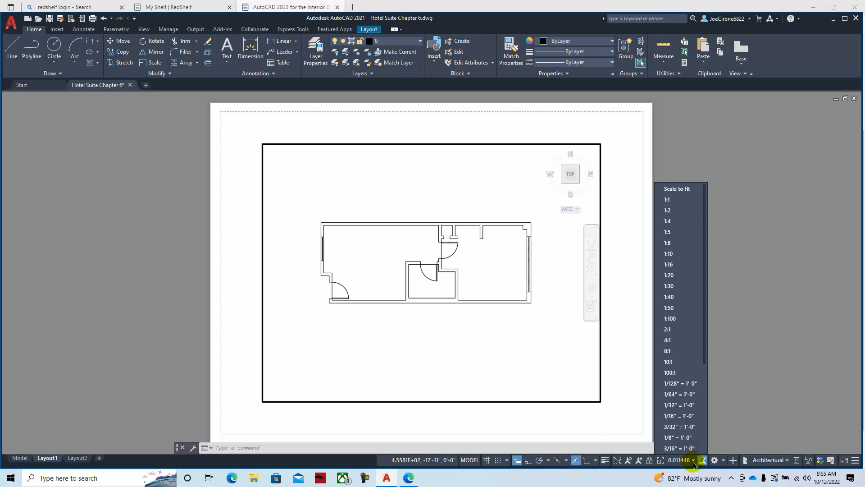
{"action": "scroll", "coordinate": [681, 397], "scroll_direction": "down", "scroll_amount": 2}
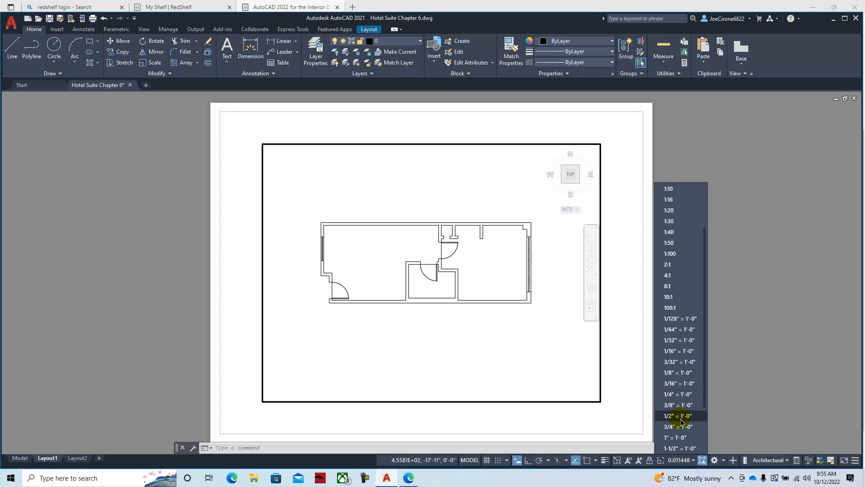
{"action": "left_click", "coordinate": [680, 393]}
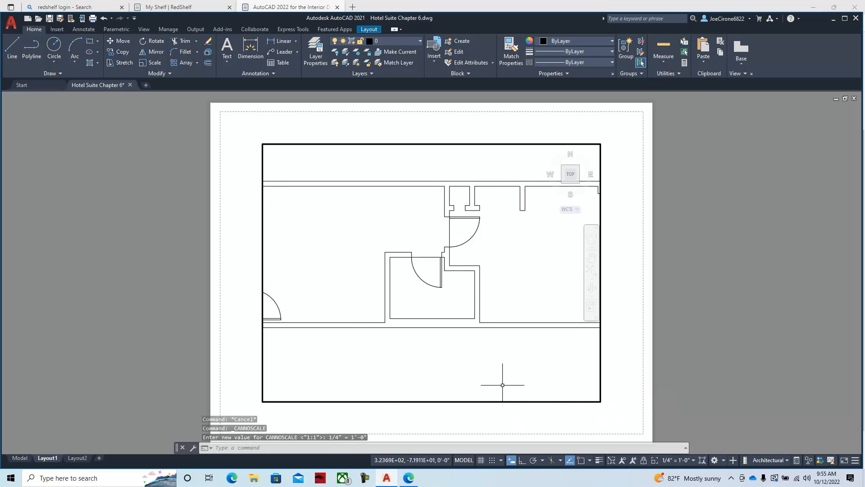
Switch to paper space and stretch the viewport's lower-right and upper-left corners out to just inside the printable margin
{"action": "double_click", "coordinate": [629, 364]}
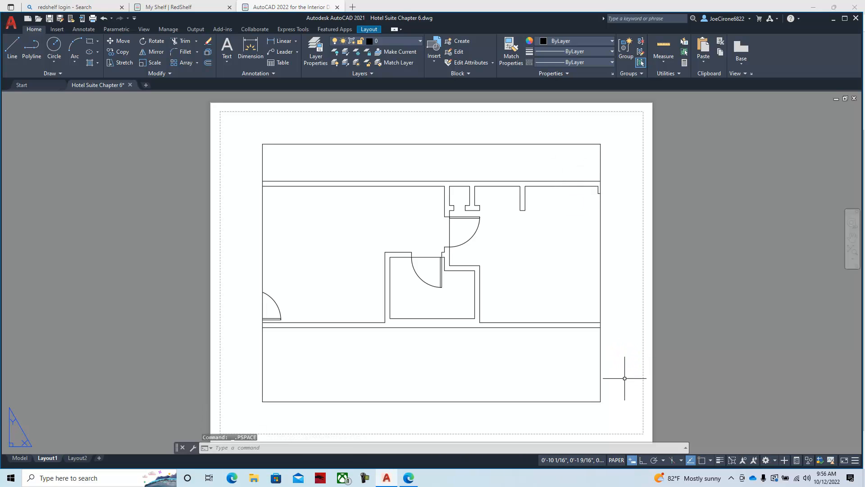
{"action": "left_click", "coordinate": [602, 401]}
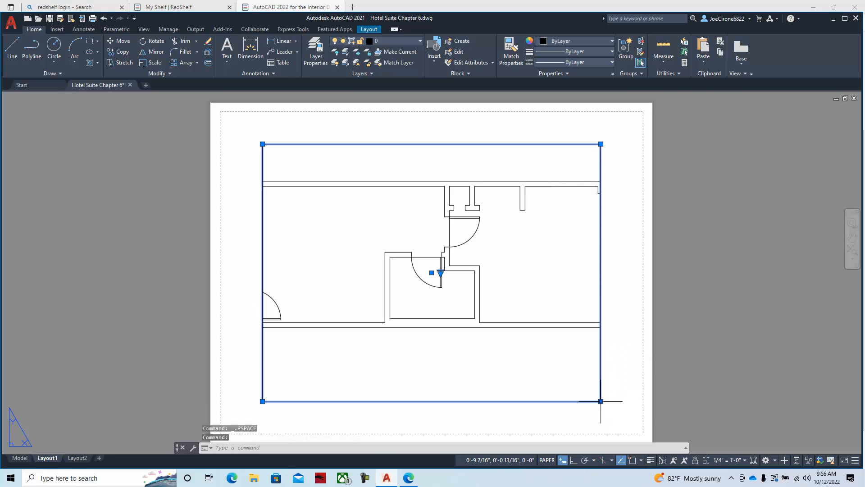
{"action": "left_click", "coordinate": [601, 400]}
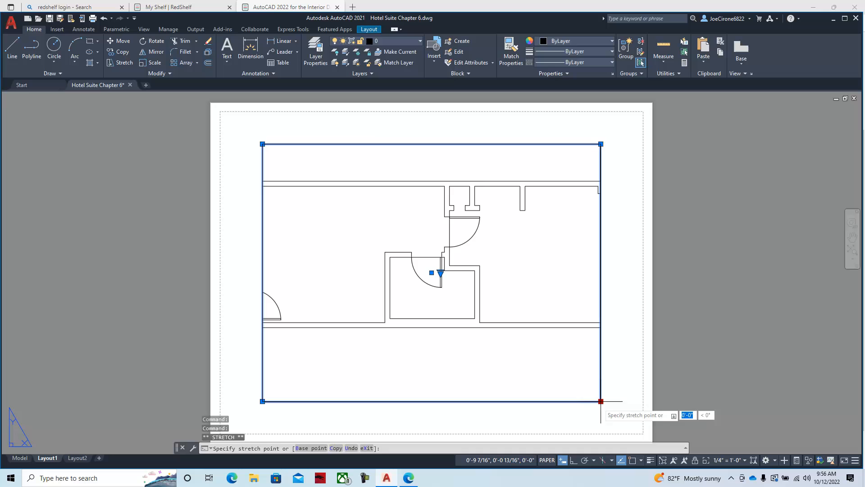
{"action": "left_click", "coordinate": [639, 430]}
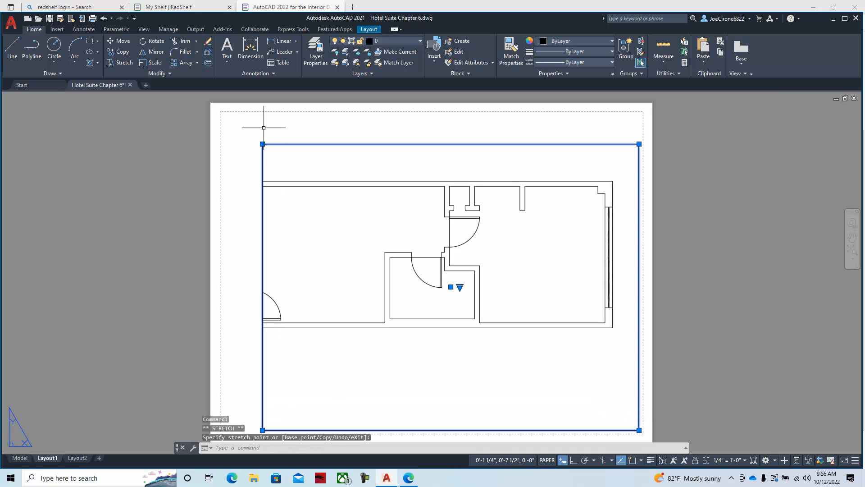
{"action": "left_click", "coordinate": [223, 115]}
Reactivate model space in the enlarged viewport and lock the viewport display
{"action": "middle_click_drag", "start_coordinate": [402, 232], "coordinate": [415, 229]}
{"action": "double_click", "coordinate": [409, 229]}
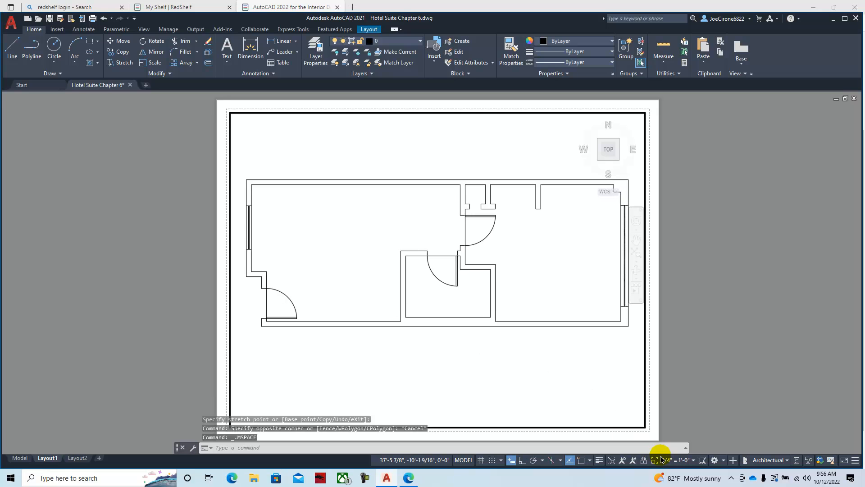
{"action": "left_click", "coordinate": [643, 461]}
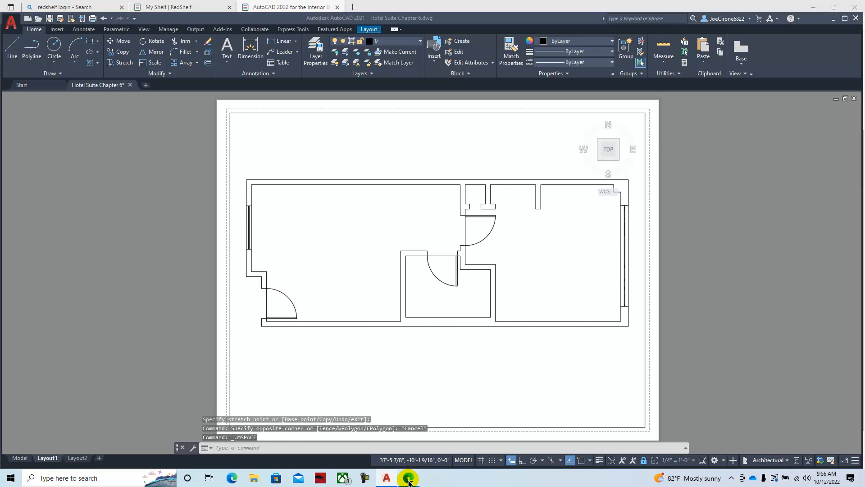
Return to the tutorial in Edge and advance to page 210 to review the viewport locking and resizing instructions
{"action": "left_click", "coordinate": [409, 479]}
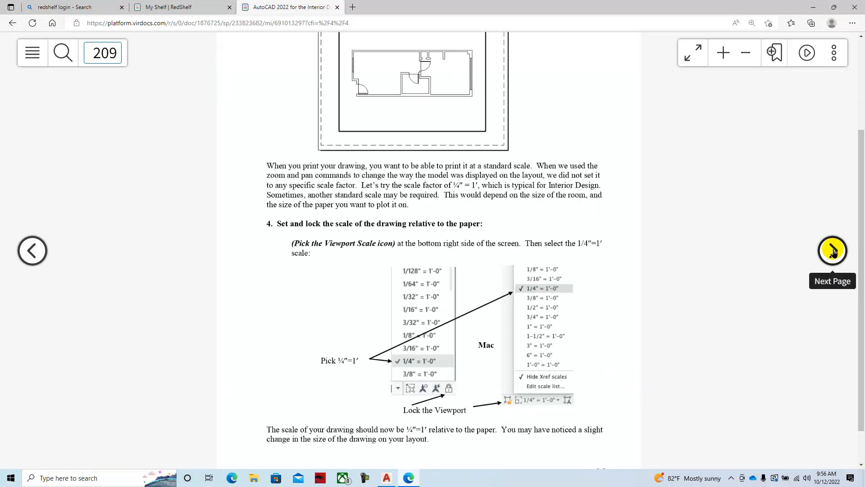
{"action": "left_click", "coordinate": [832, 251]}
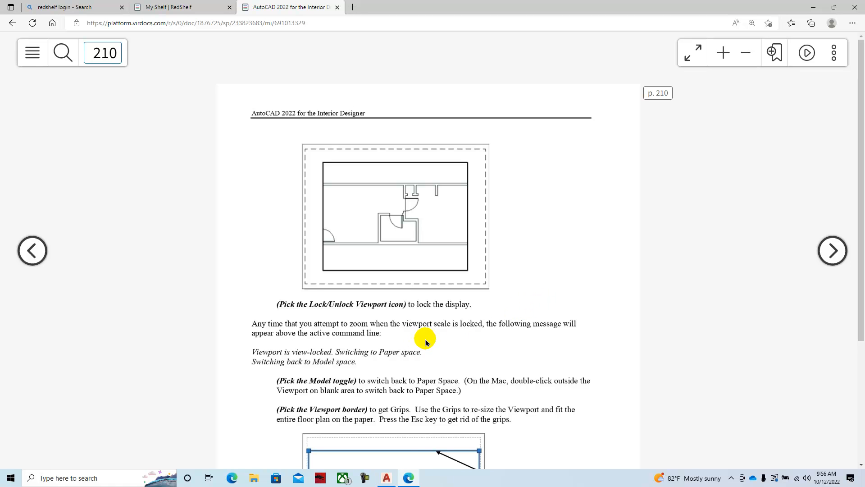
Read tutorial pages 210 to 212 on viewport resizing, printer selection and plotting, and advance to page 213
{"action": "scroll", "coordinate": [425, 342], "scroll_direction": "down", "scroll_amount": 3}
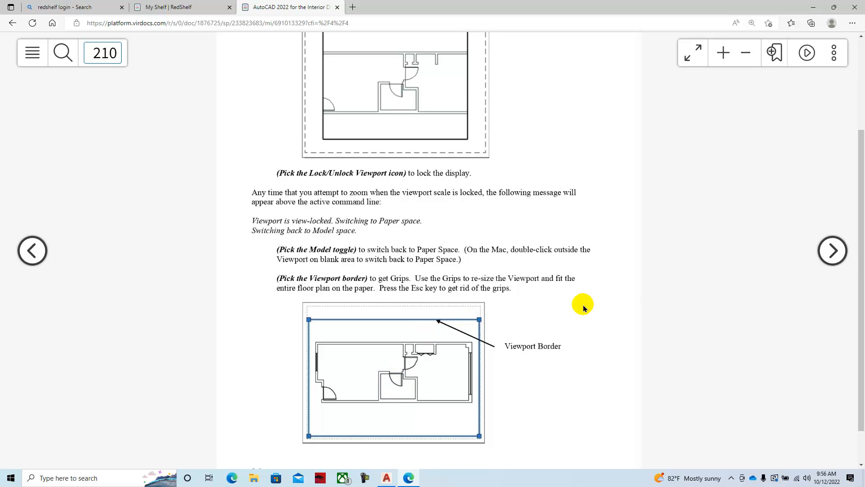
{"action": "left_click", "coordinate": [830, 251]}
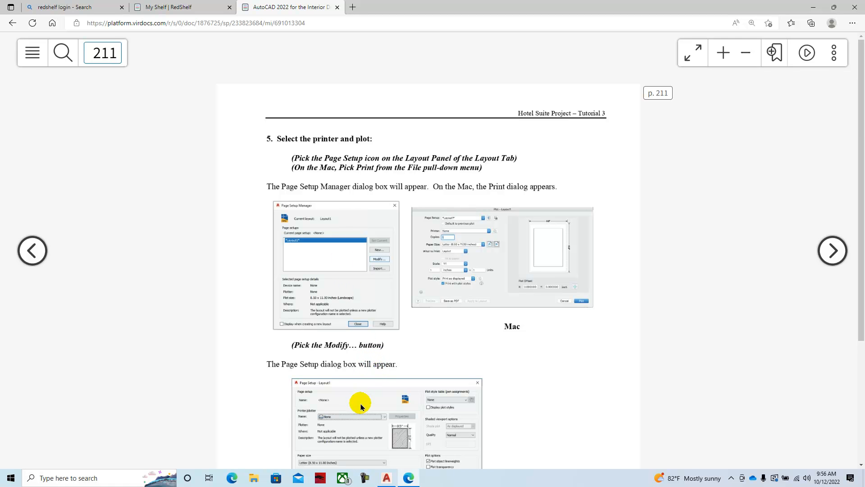
{"action": "scroll", "coordinate": [467, 367], "scroll_direction": "down", "scroll_amount": 3}
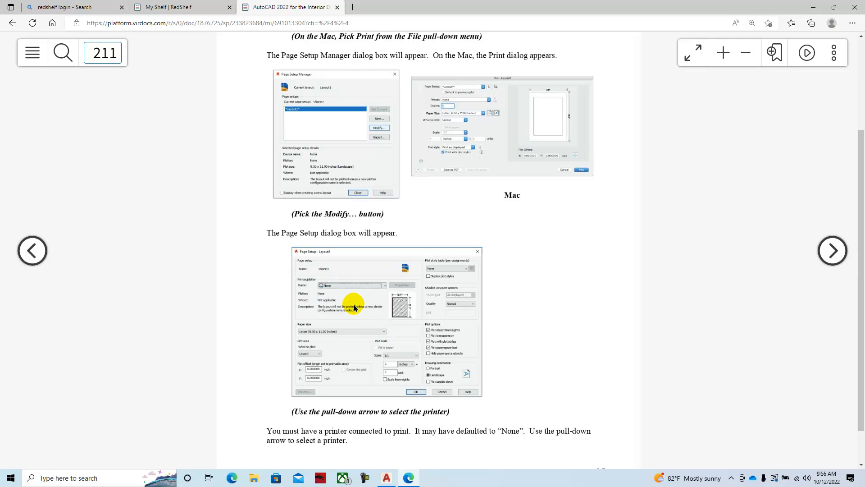
{"action": "scroll", "coordinate": [353, 311], "scroll_direction": "down", "scroll_amount": 1}
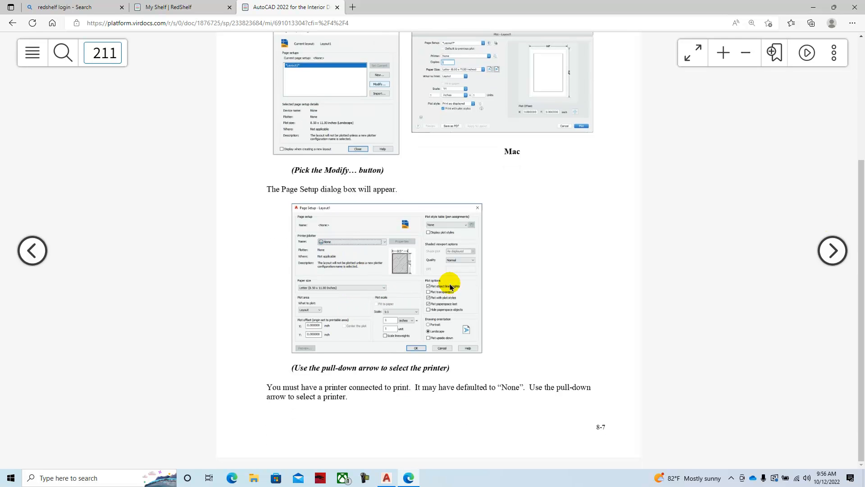
{"action": "left_click", "coordinate": [832, 251]}
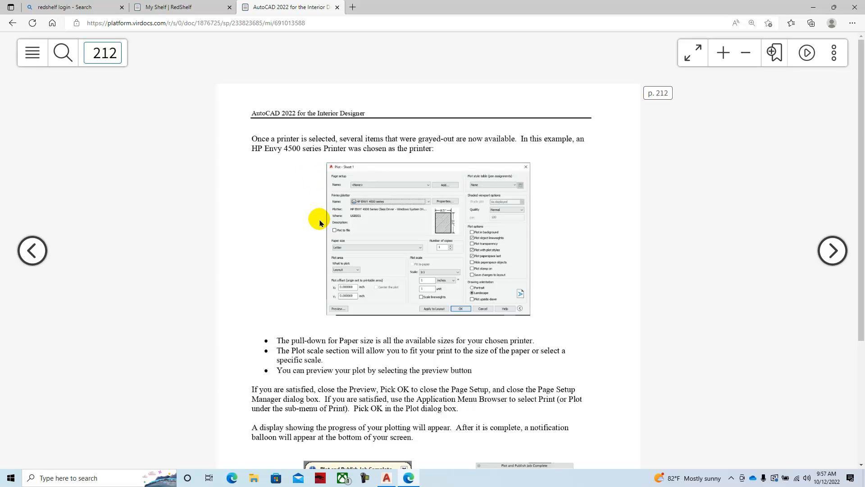
{"action": "scroll", "coordinate": [315, 221], "scroll_direction": "down", "scroll_amount": 3}
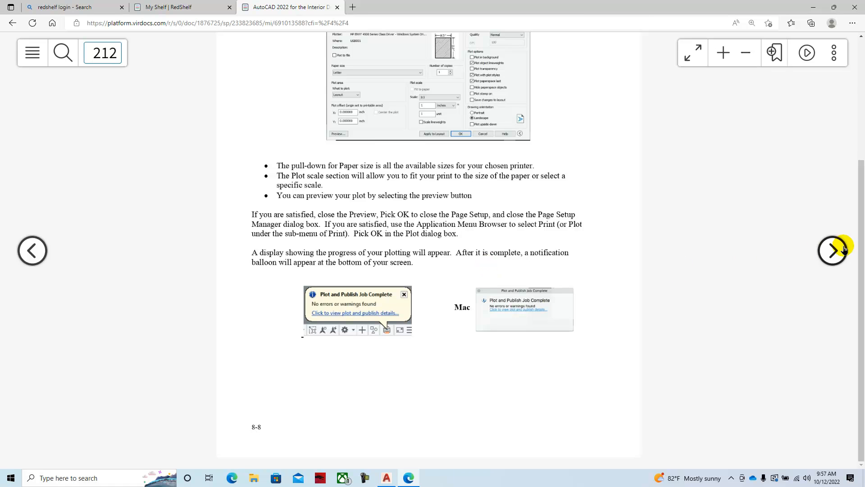
{"action": "left_click", "coordinate": [832, 250]}
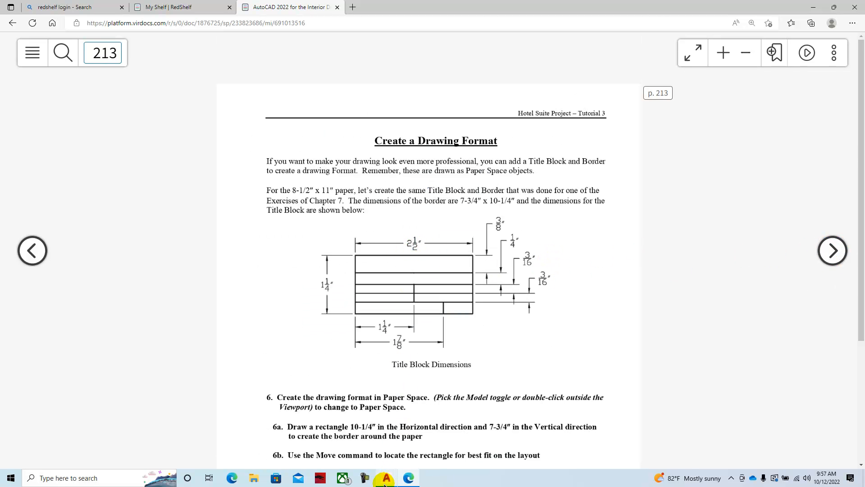
Switch to AutoCAD, start the Plot command for Layout1 and choose AutoCAD PDF (General Documentation).pc3 as the plotter
{"action": "left_click", "coordinate": [381, 423]}
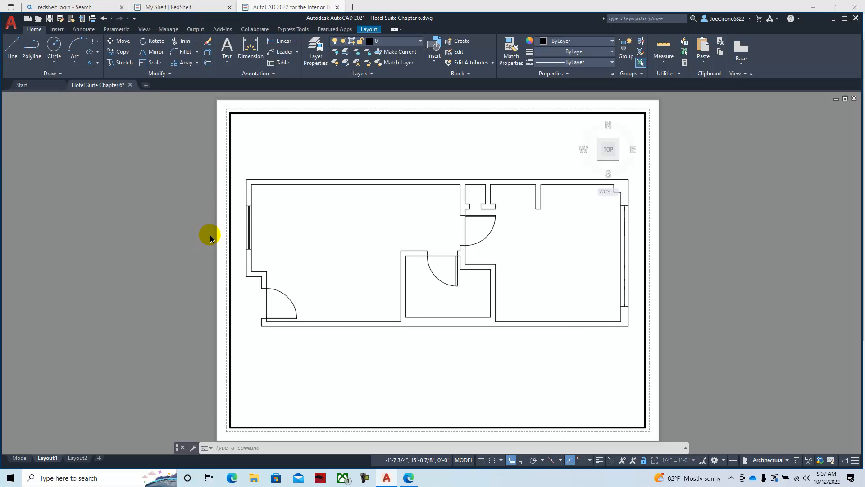
{"action": "left_click", "coordinate": [92, 19]}
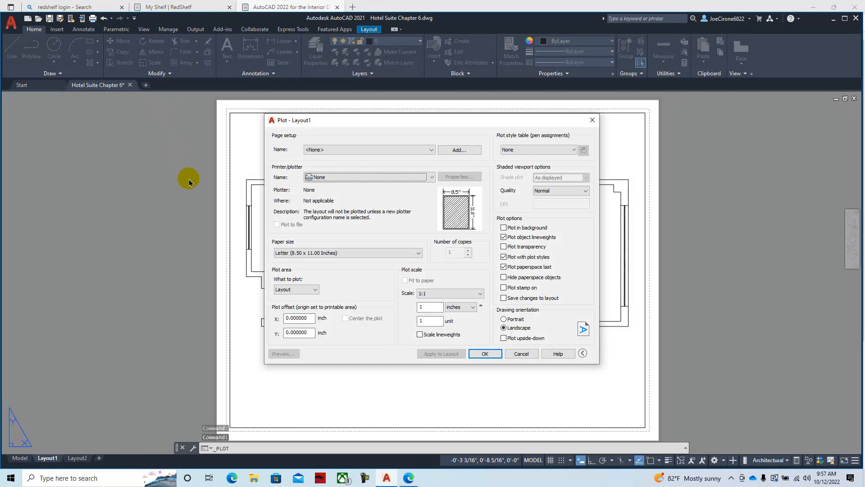
{"action": "left_click", "coordinate": [432, 178]}
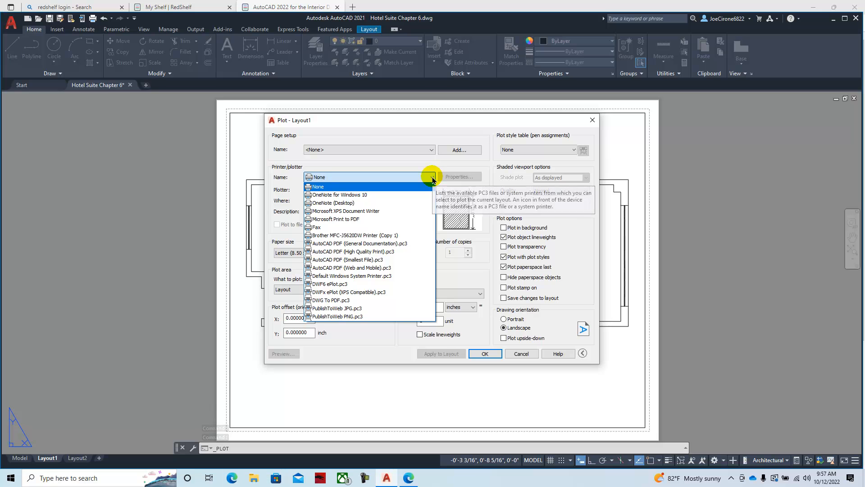
{"action": "left_click", "coordinate": [381, 244]}
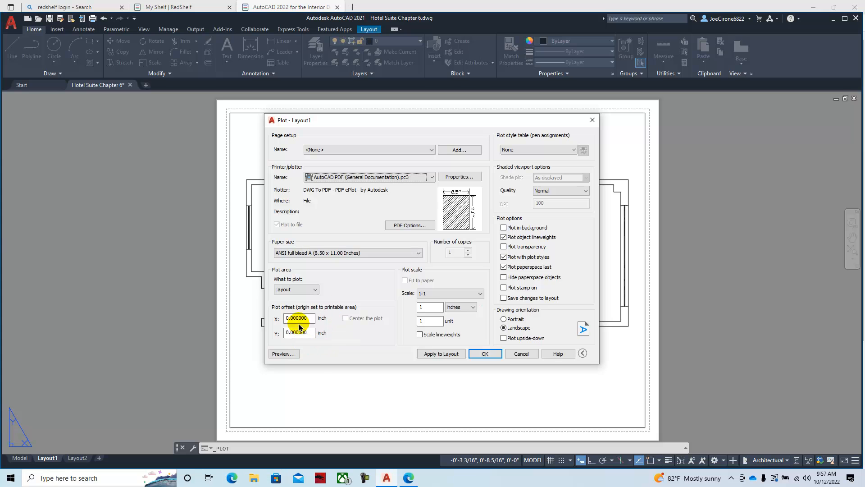
Preview the Layout1 plot and exit back to the plot settings
{"action": "left_click", "coordinate": [280, 354]}
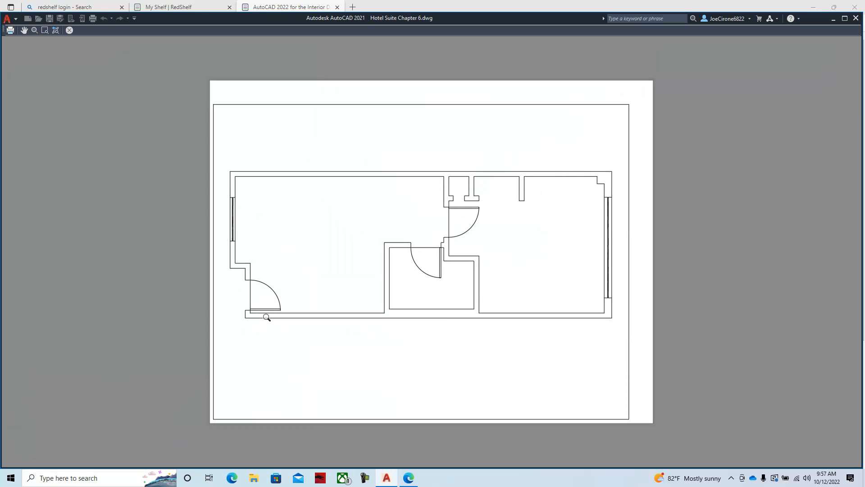
{"action": "right_click", "coordinate": [559, 198]}
{"action": "left_click", "coordinate": [585, 206]}
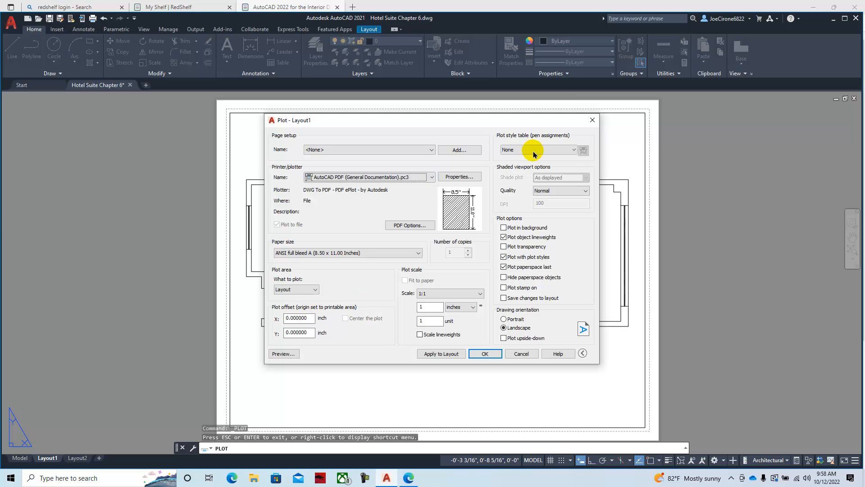
{"action": "left_click", "coordinate": [409, 478]}
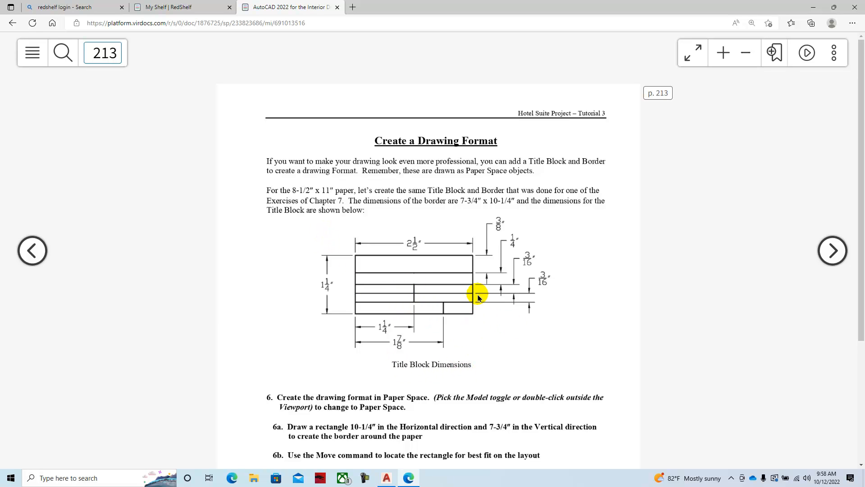
{"action": "left_click", "coordinate": [366, 479]}
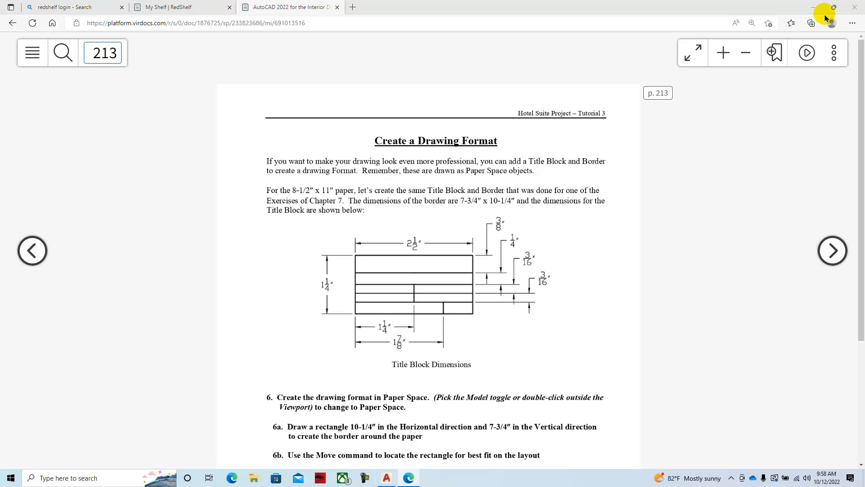
{"action": "left_click", "coordinate": [812, 7]}
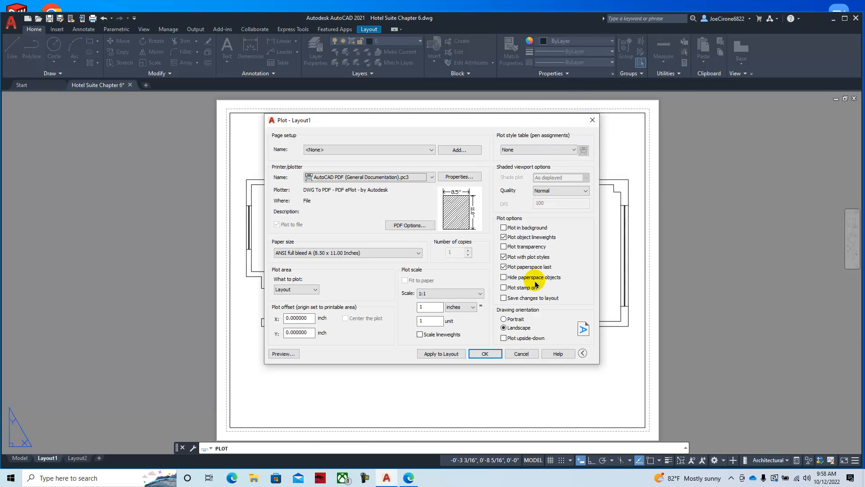
{"action": "left_click", "coordinate": [364, 479]}
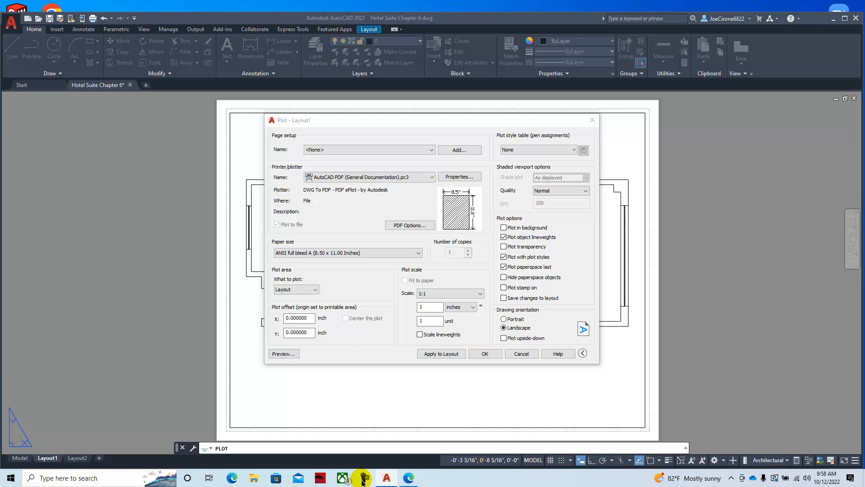
{"action": "left_click", "coordinate": [833, 23]}
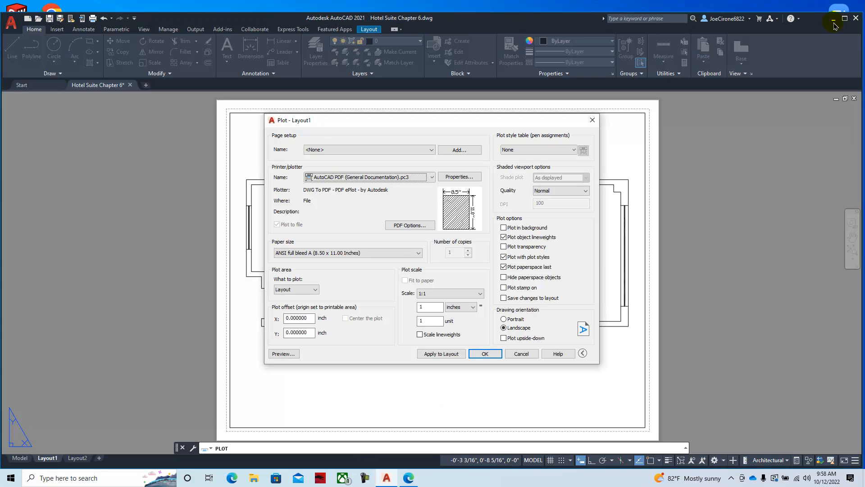
Back out of saving the plot file and apply the PDF plot settings to Layout1
{"action": "left_click", "coordinate": [483, 355]}
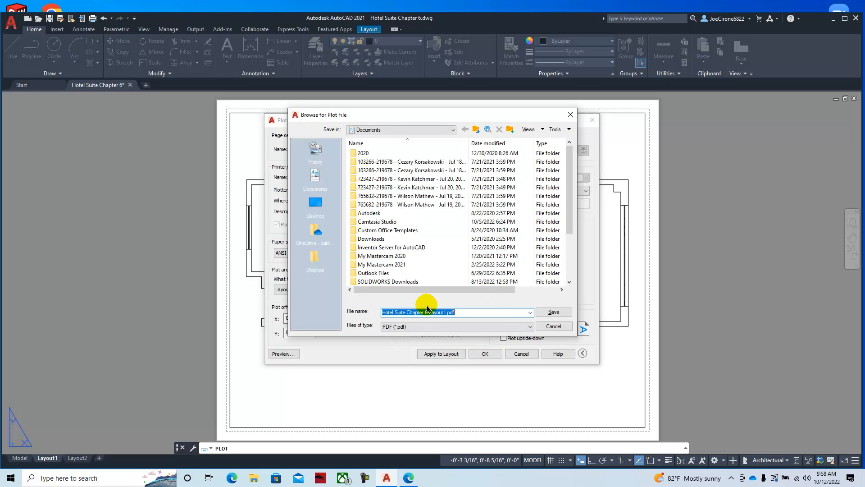
{"action": "left_click", "coordinate": [554, 326]}
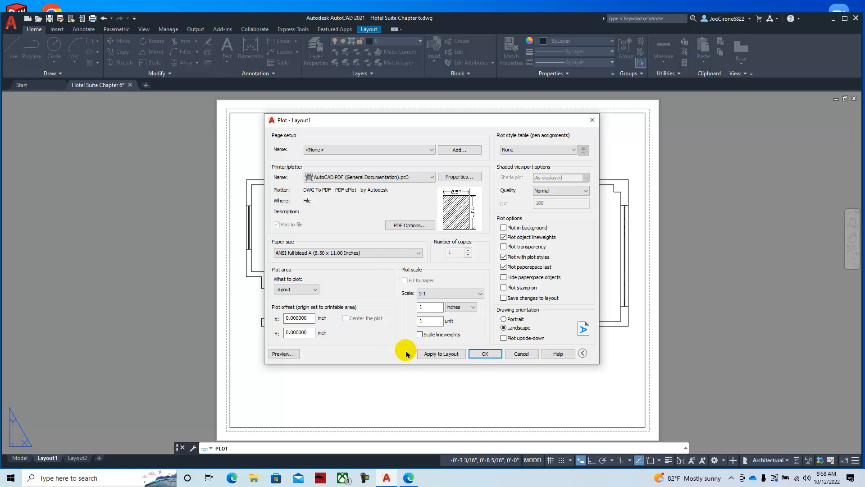
{"action": "left_click", "coordinate": [438, 354]}
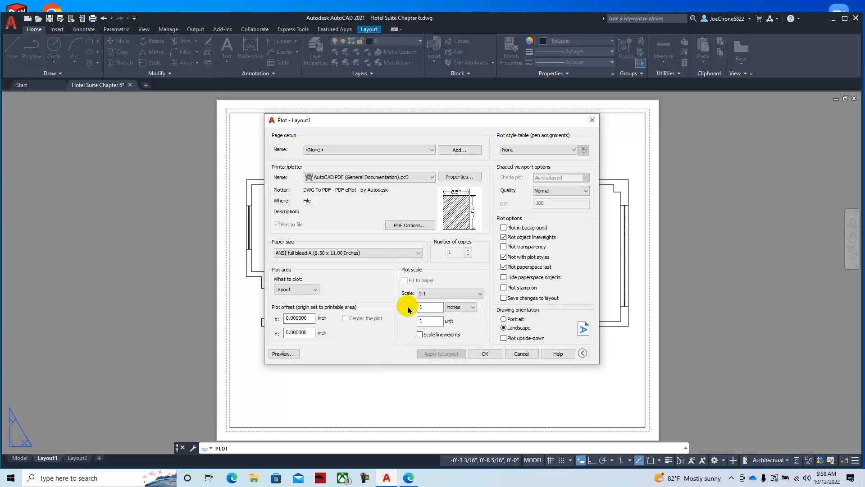
Plot Layout1 to Hotel Suite Chapter 6-Layout1.pdf in the Fall 2022 > CAD-134 folder on the TOSHIBA EXT (E:) drive
{"action": "left_click", "coordinate": [485, 354]}
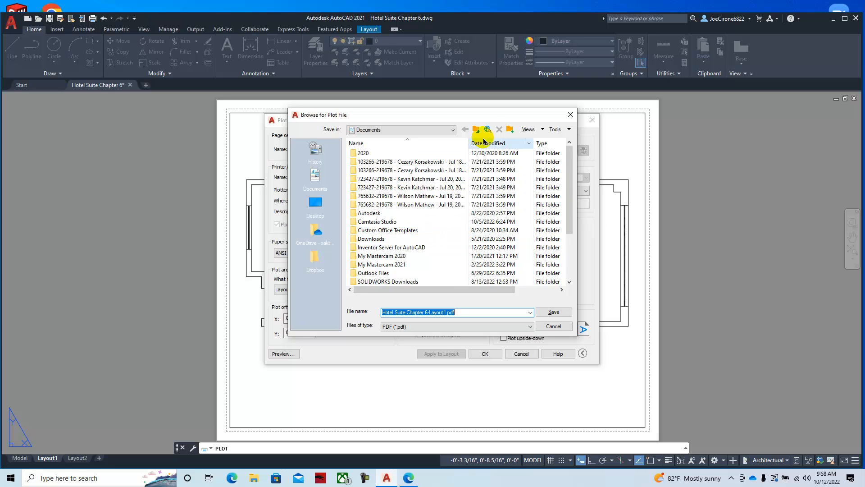
{"action": "left_click", "coordinate": [452, 130]}
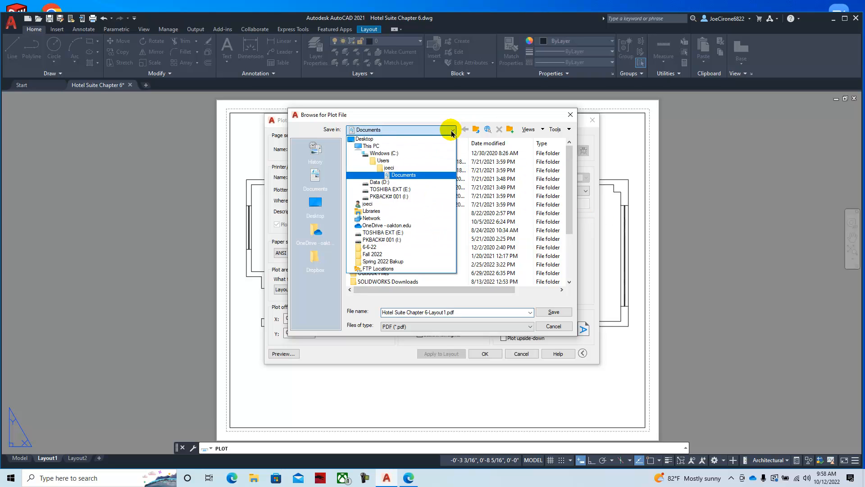
{"action": "left_click", "coordinate": [397, 182]}
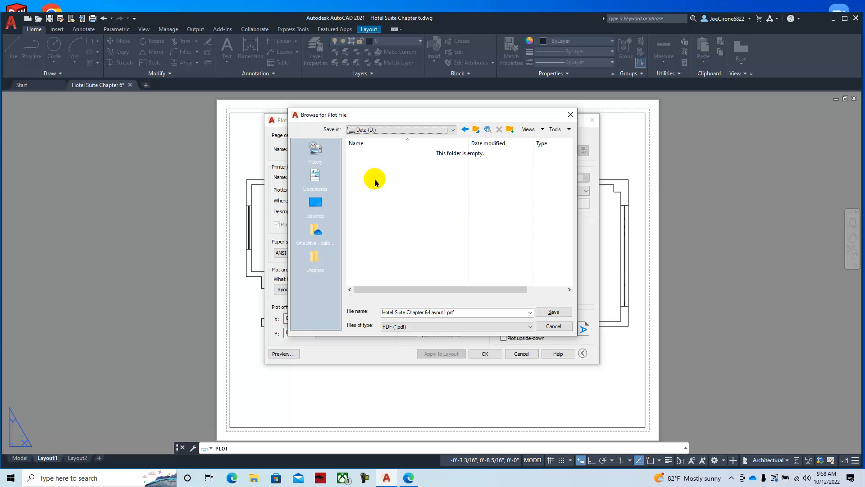
{"action": "left_click", "coordinate": [453, 131]}
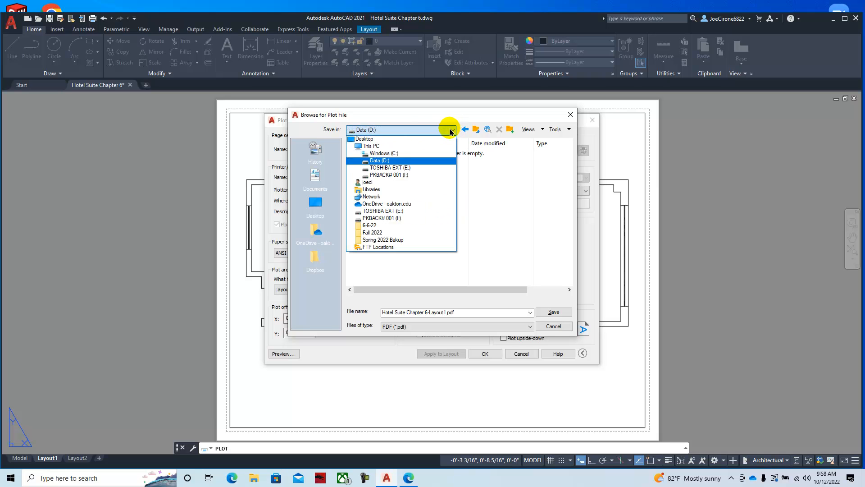
{"action": "left_click", "coordinate": [401, 168]}
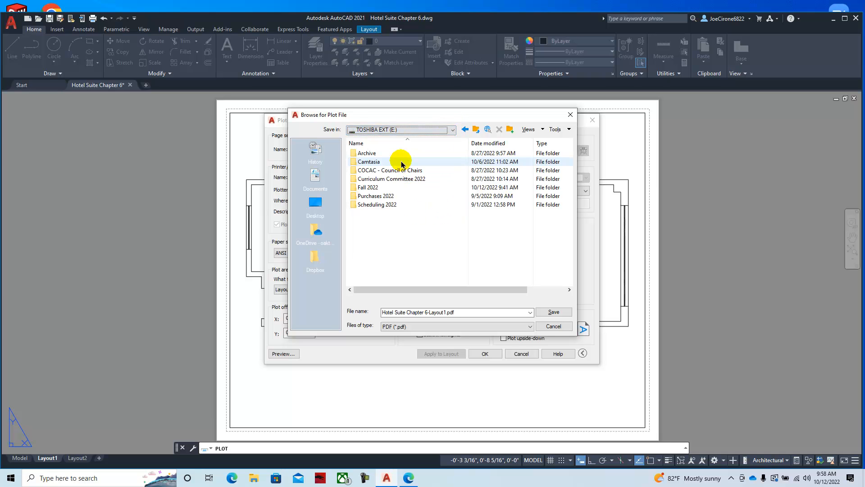
{"action": "double_click", "coordinate": [367, 188]}
{"action": "double_click", "coordinate": [372, 203]}
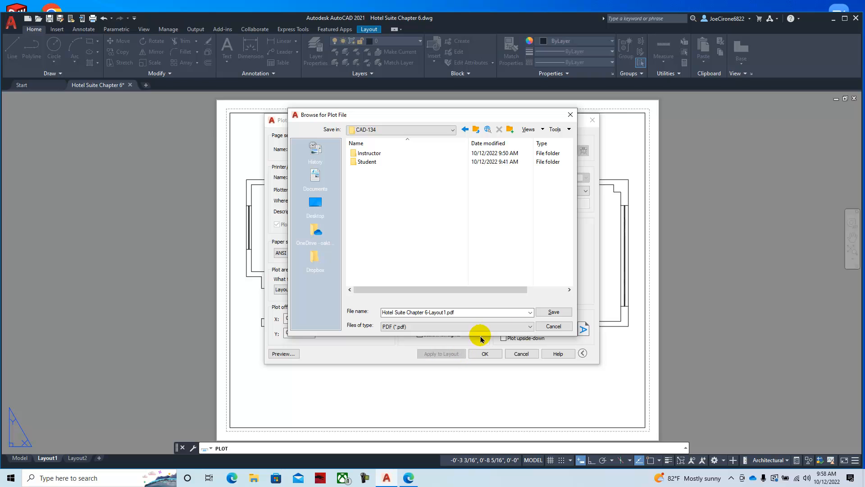
{"action": "left_click", "coordinate": [553, 312]}
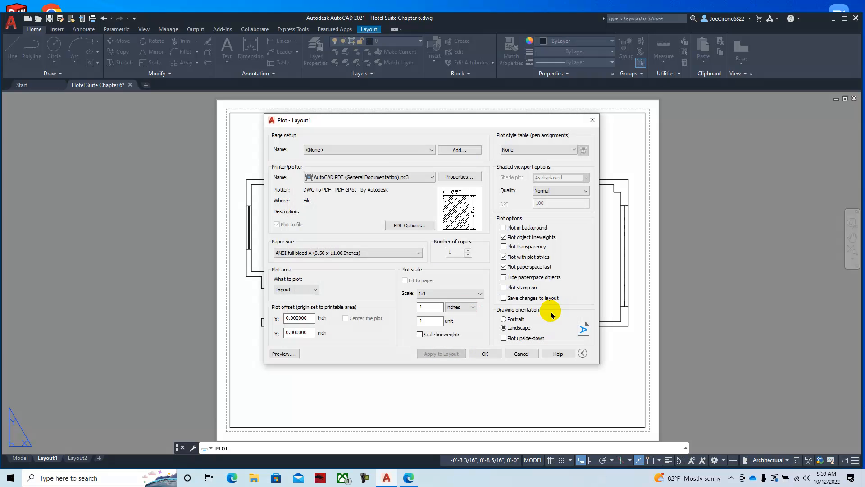
{"action": "left_click", "coordinate": [486, 354]}
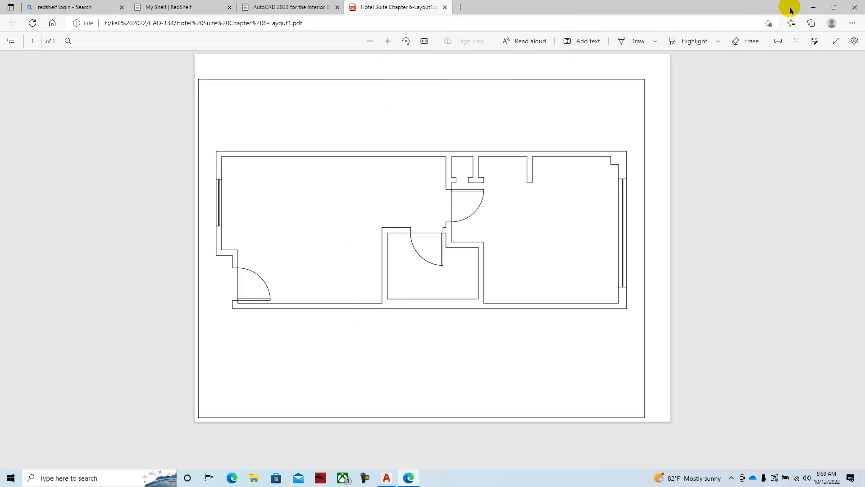
Leave the plotted PDF, maximize the AutoCAD window and switch Layout1 to paper space
{"action": "left_click", "coordinate": [813, 10]}
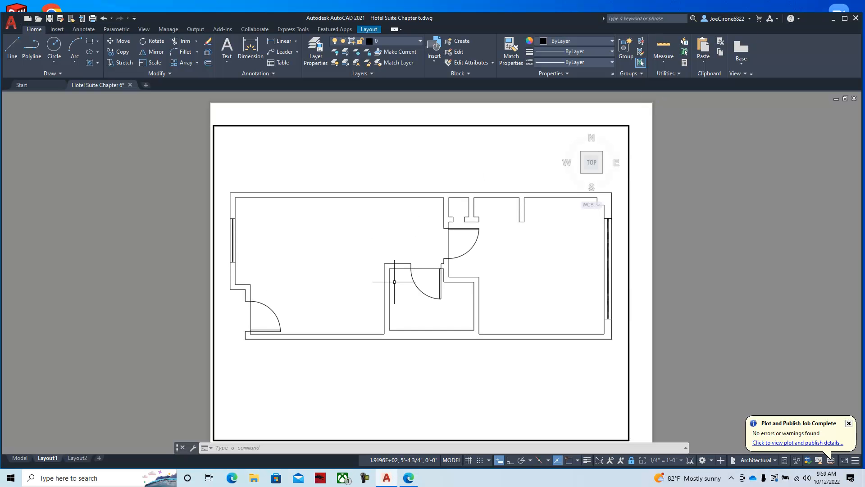
{"action": "left_click", "coordinate": [845, 19]}
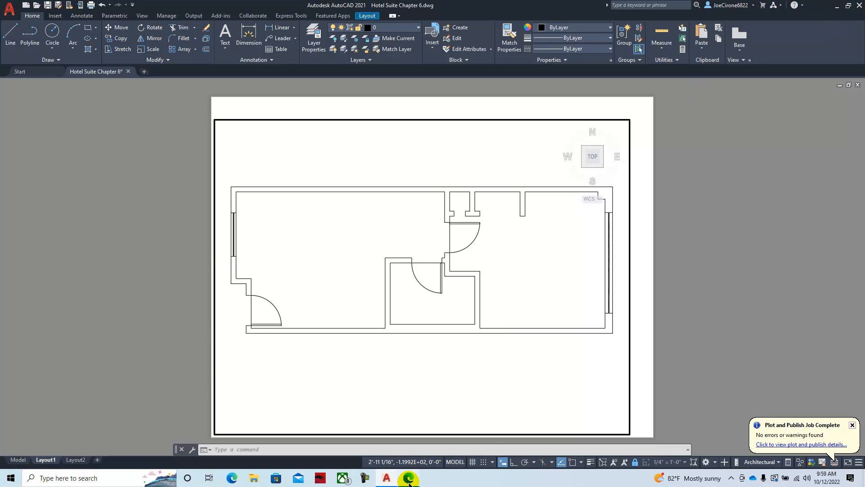
{"action": "double_click", "coordinate": [646, 367]}
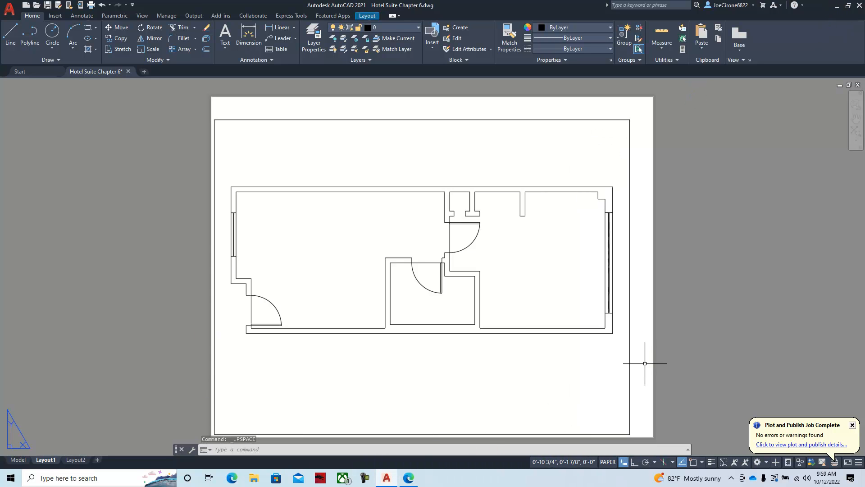
Bring up tutorial page 213 in Edge and shrink the browser to a narrow window beside the AutoCAD layout
{"action": "left_click", "coordinate": [409, 479]}
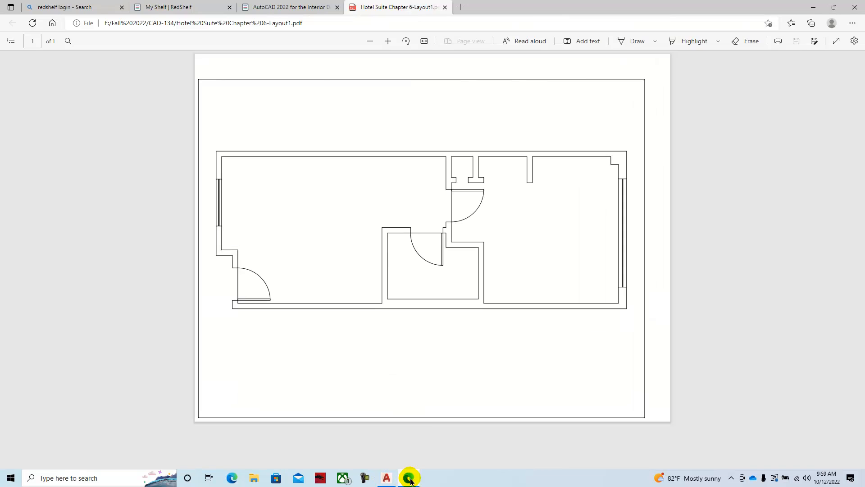
{"action": "left_click", "coordinate": [166, 10]}
{"action": "left_click", "coordinate": [263, 11]}
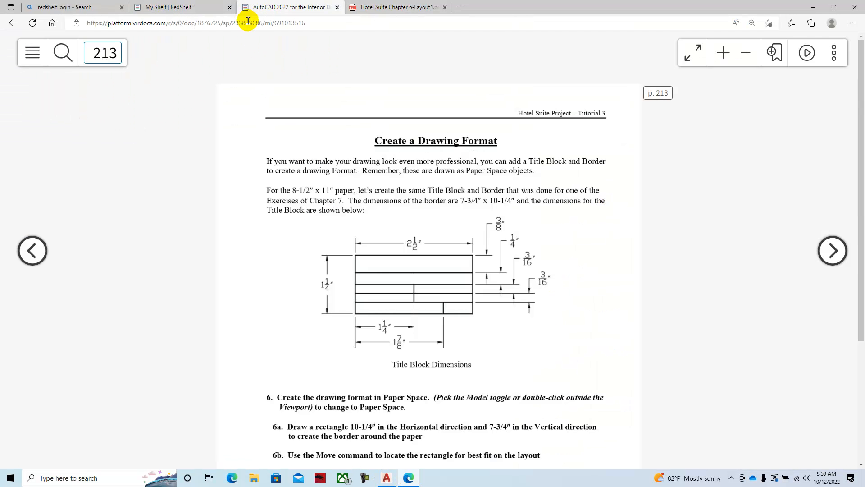
{"action": "left_click", "coordinate": [835, 8]}
{"action": "left_click_drag", "start_coordinate": [761, 101], "coordinate": [277, 112]}
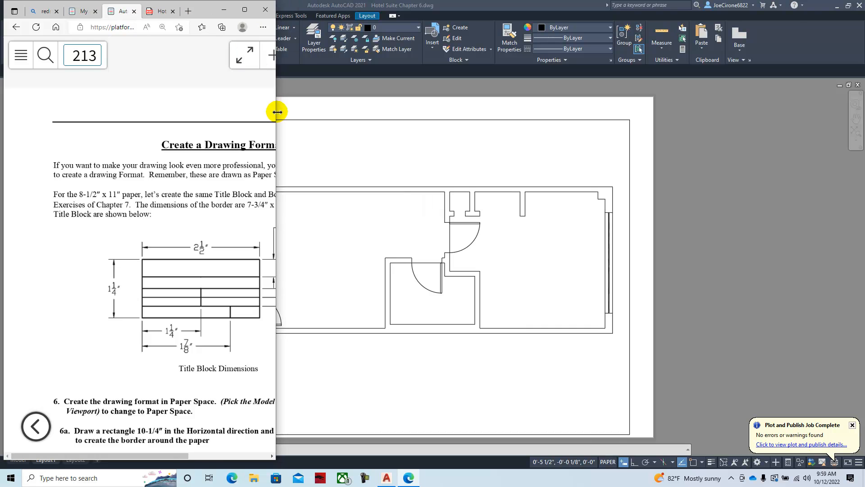
Arrange the tutorial browser and a narrowed AutoCAD window side by side, dismiss the plot notification, and bring title block steps 6a–6d into view
{"action": "left_click_drag", "start_coordinate": [196, 12], "coordinate": [582, 28]}
{"action": "left_click", "coordinate": [848, 8]}
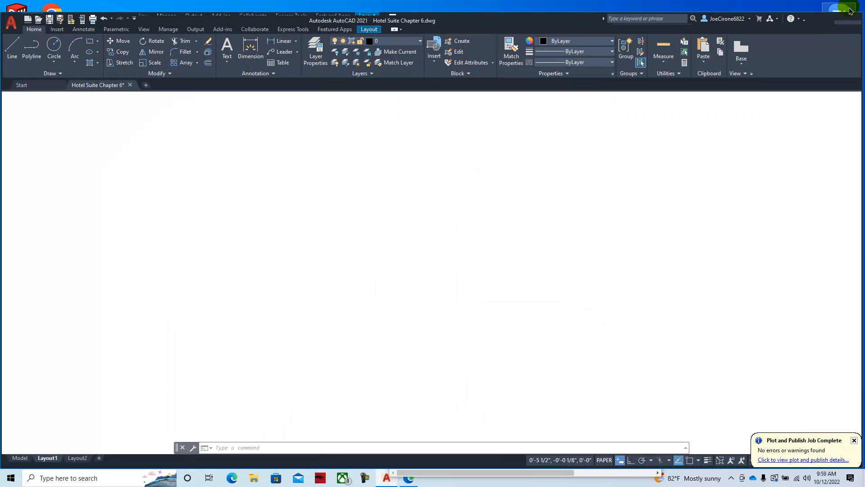
{"action": "left_click_drag", "start_coordinate": [860, 35], "coordinate": [506, 49]}
{"action": "left_click_drag", "start_coordinate": [592, 28], "coordinate": [795, 11]}
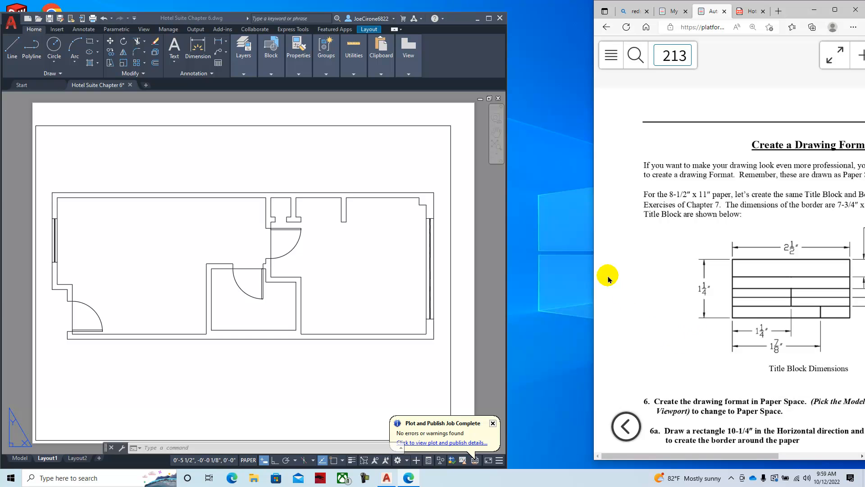
{"action": "mouse_move", "coordinate": [506, 252]}
{"action": "left_mouse_down"}
{"action": "mouse_move", "coordinate": [593, 253]}
{"action": "mouse_move", "coordinate": [586, 253]}
{"action": "left_mouse_up"}
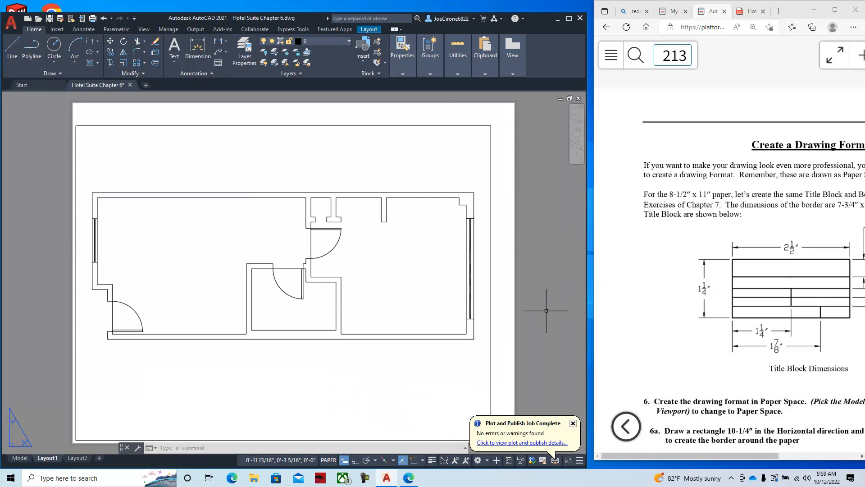
{"action": "left_click", "coordinate": [573, 423]}
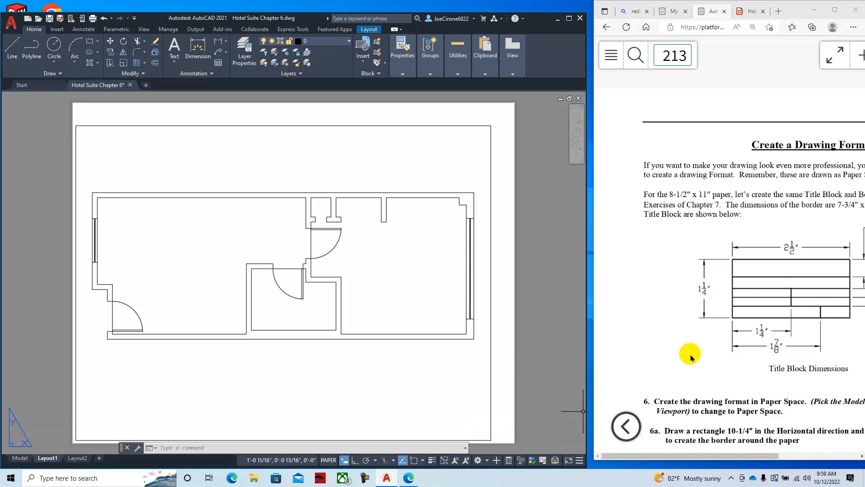
{"action": "scroll", "coordinate": [747, 301], "scroll_direction": "down", "scroll_amount": 1}
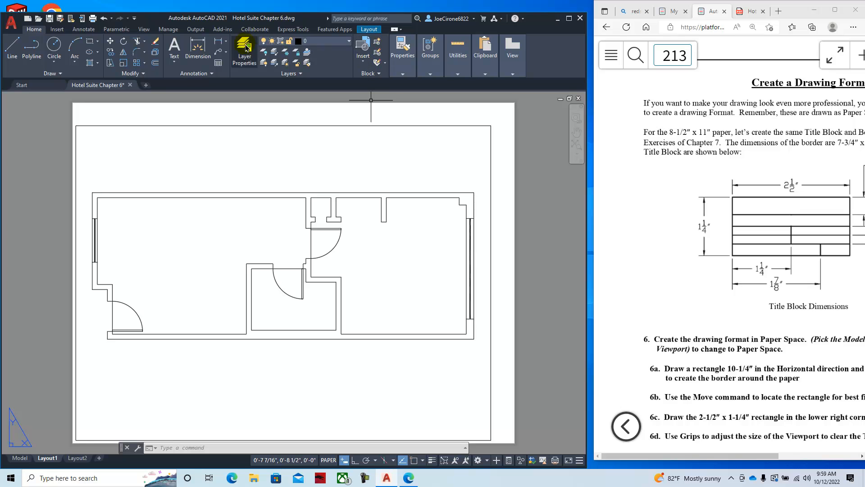
Create a new layer named Title Block and set its color to magenta
{"action": "left_click", "coordinate": [245, 49]}
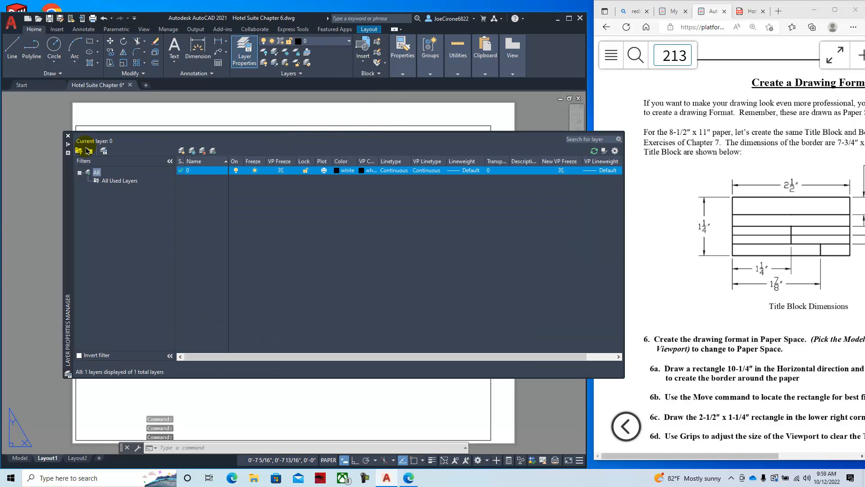
{"action": "left_click", "coordinate": [181, 151]}
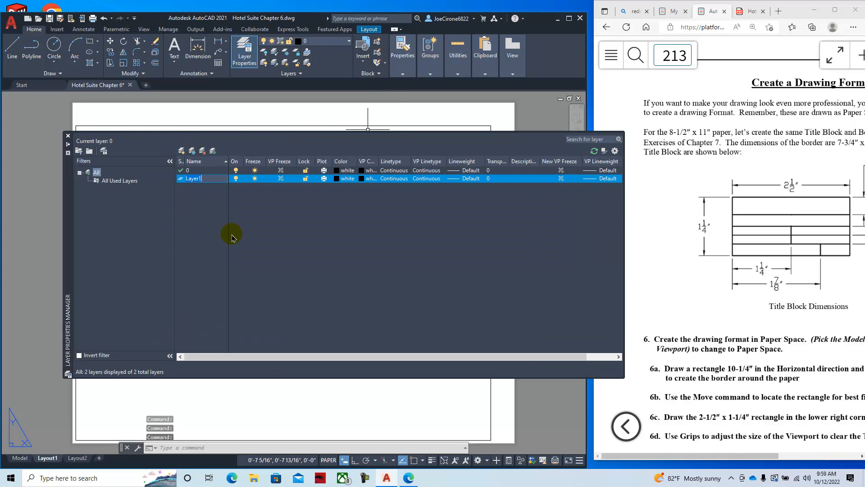
{"action": "type", "text": "Title Block"}
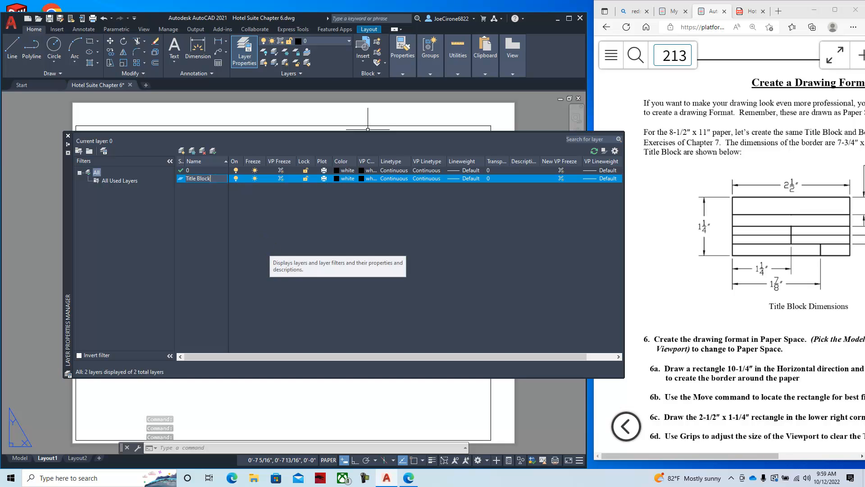
{"action": "left_click", "coordinate": [336, 179]}
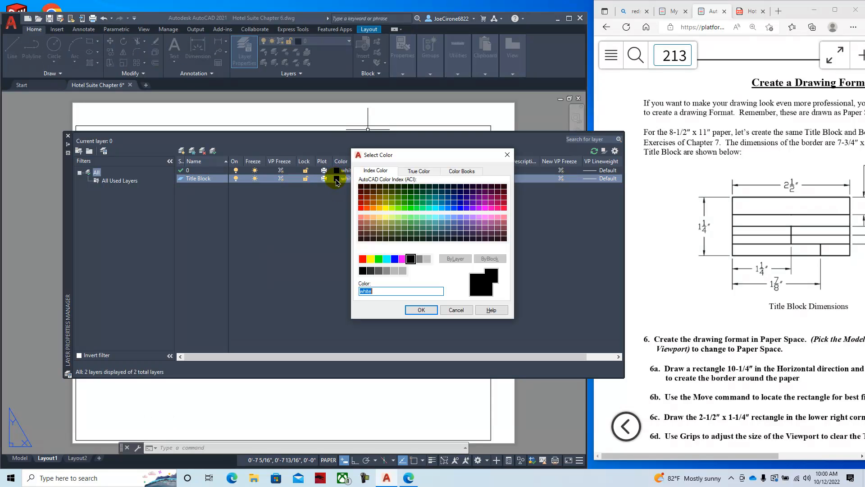
{"action": "left_click", "coordinate": [403, 260]}
{"action": "left_click", "coordinate": [420, 309]}
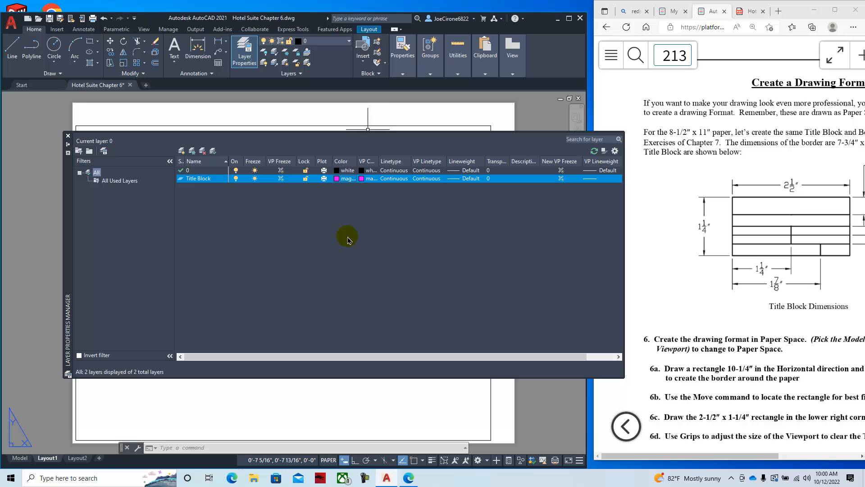
Set the Title Block layer's lineweight to 0.60 mm, make it the current layer and close the layer manager
{"action": "left_click", "coordinate": [465, 179]}
{"action": "left_click_drag", "start_coordinate": [480, 199], "coordinate": [481, 224]}
{"action": "left_click", "coordinate": [406, 236]}
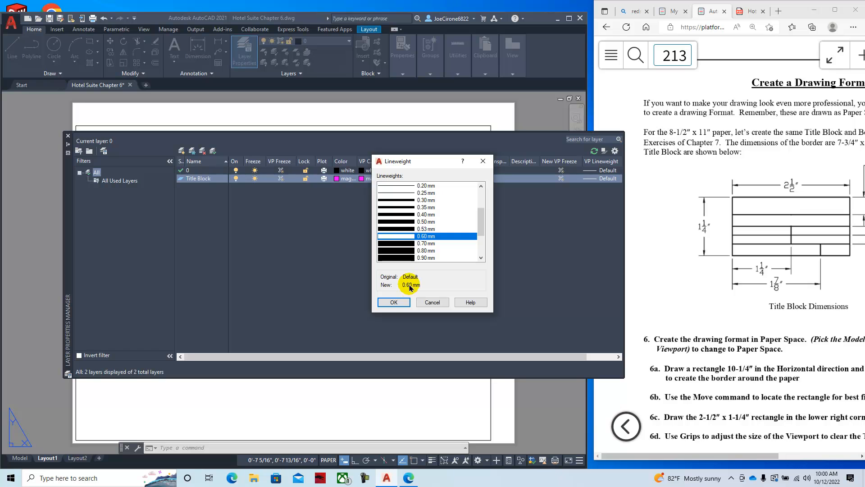
{"action": "left_click", "coordinate": [393, 301]}
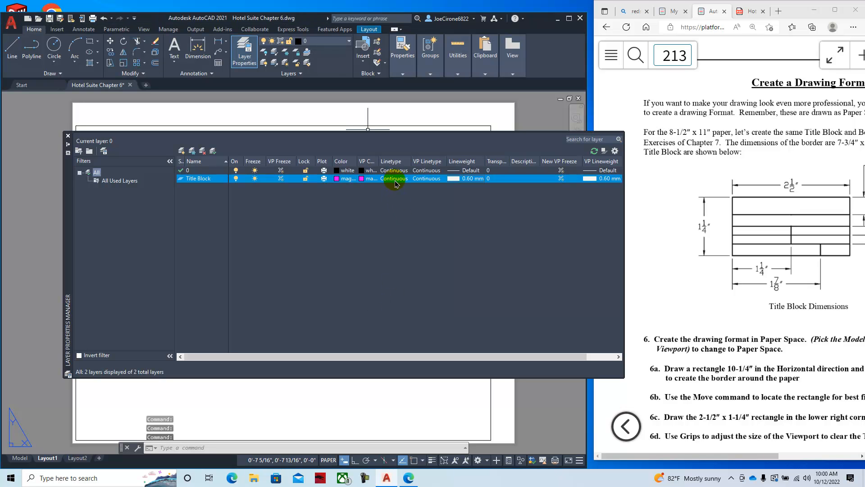
{"action": "left_click", "coordinate": [213, 151]}
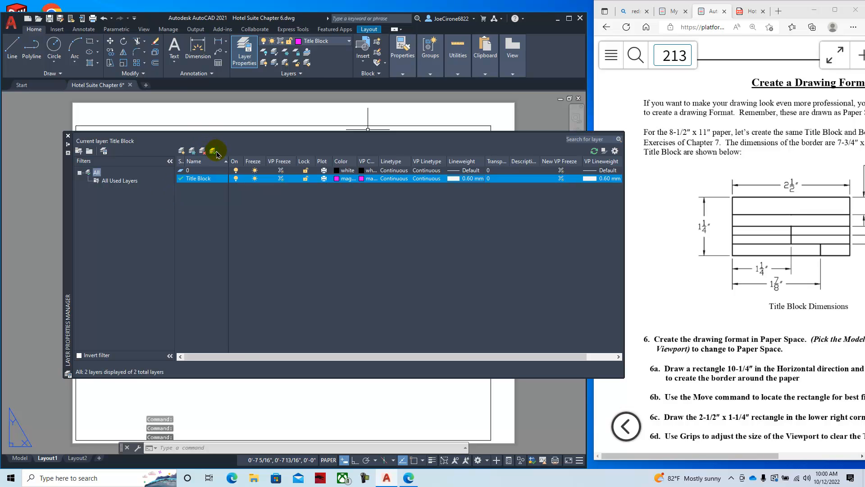
{"action": "left_click", "coordinate": [67, 135]}
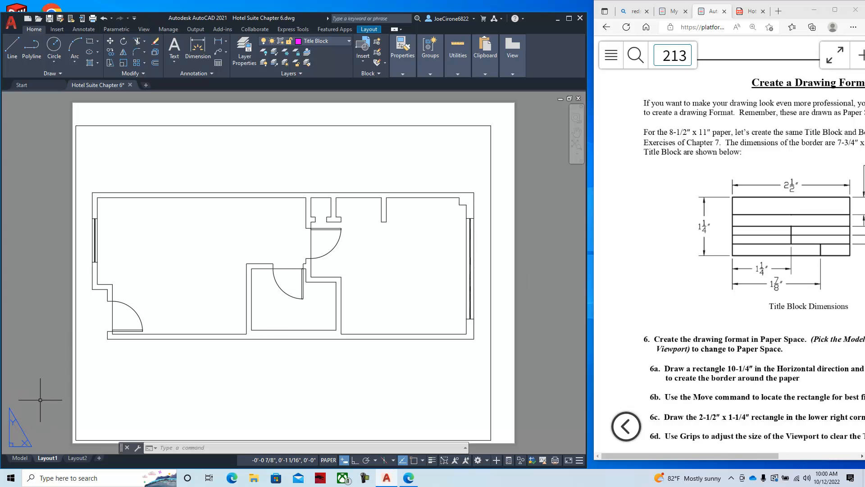
With polar tracking on, draw the title block's 1-1/4" vertical left edge in the lower right area of the layout
{"action": "left_click", "coordinate": [13, 48]}
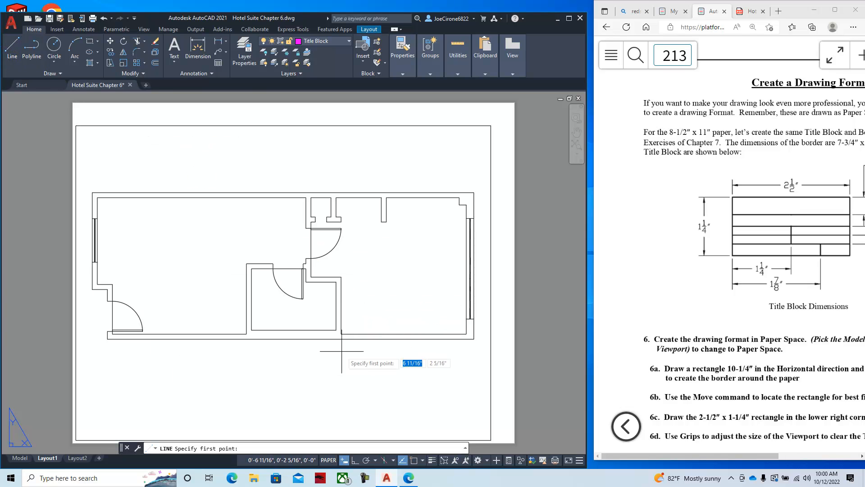
{"action": "left_click", "coordinate": [366, 460]}
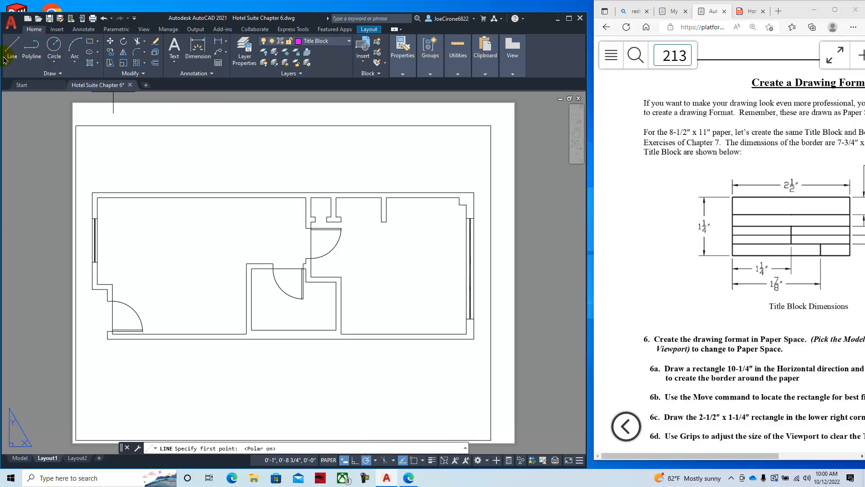
{"action": "left_click", "coordinate": [372, 426]}
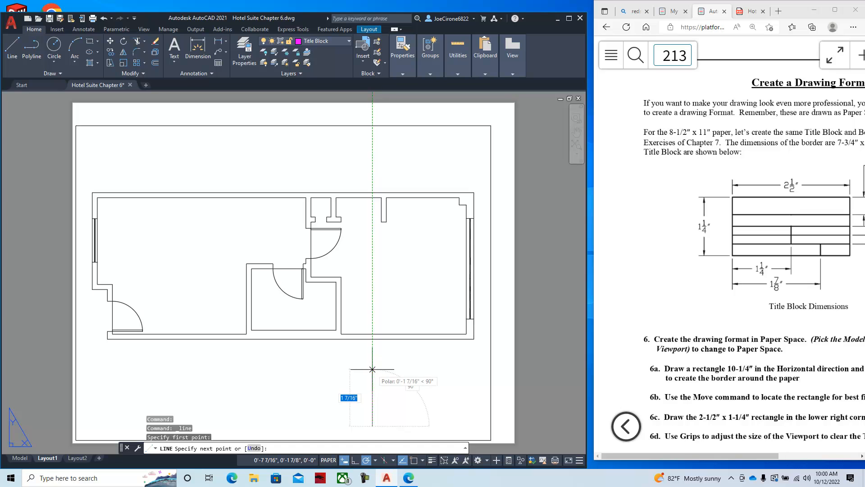
{"action": "type", "text": "1-1/4"}
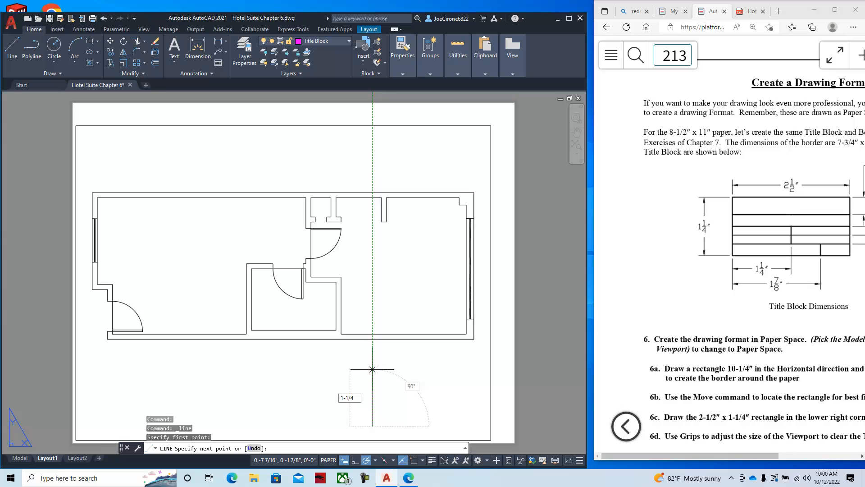
{"action": "key", "text": "Return"}
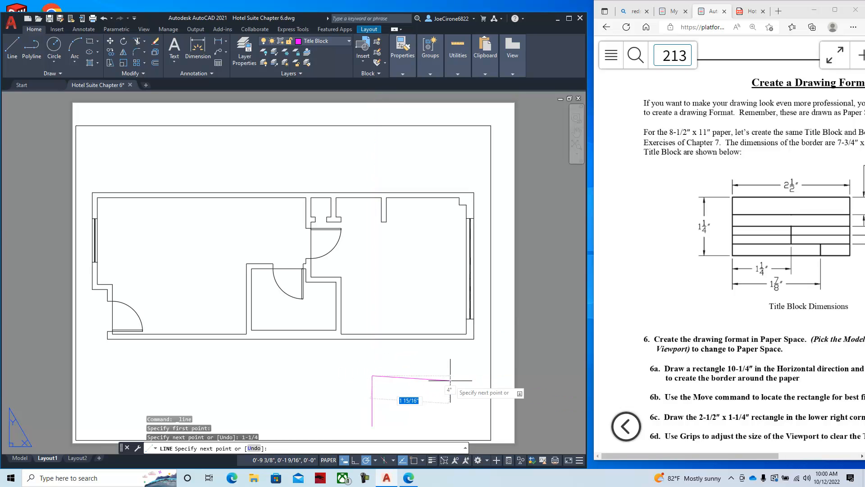
{"action": "type", "text": "2-2/2"}
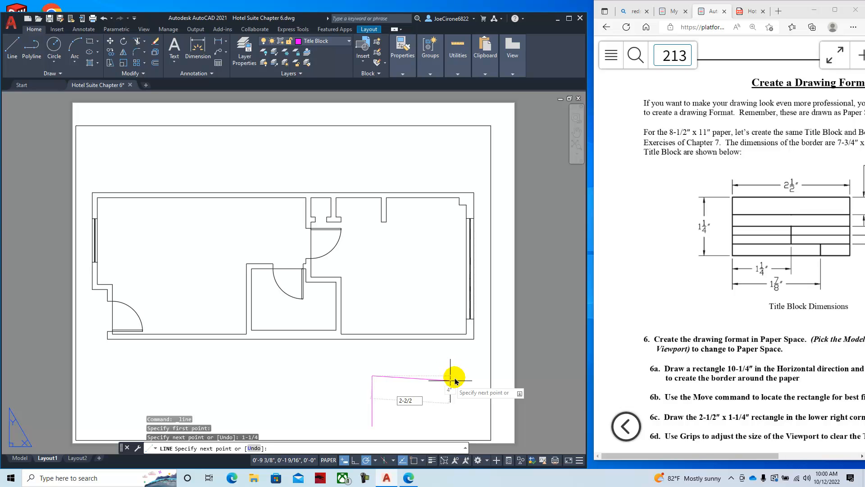
{"action": "key", "text": "Escape"}
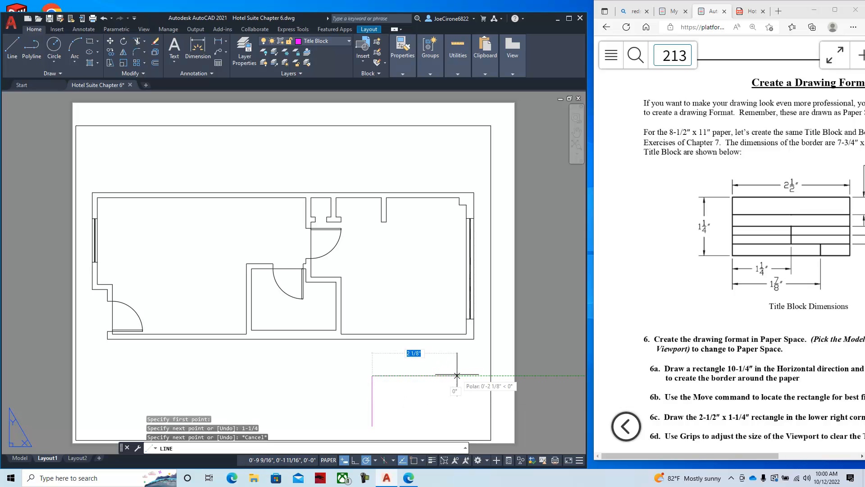
{"action": "type", "text": "2-2/2"}
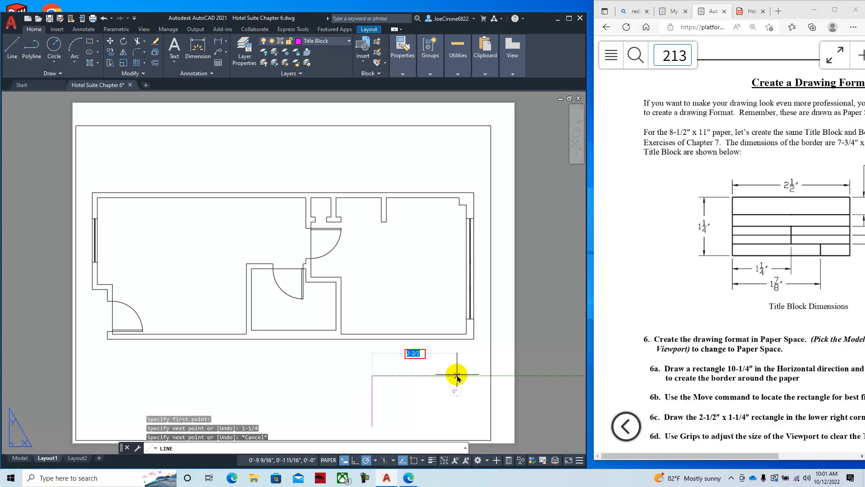
{"action": "key", "text": "Escape"}
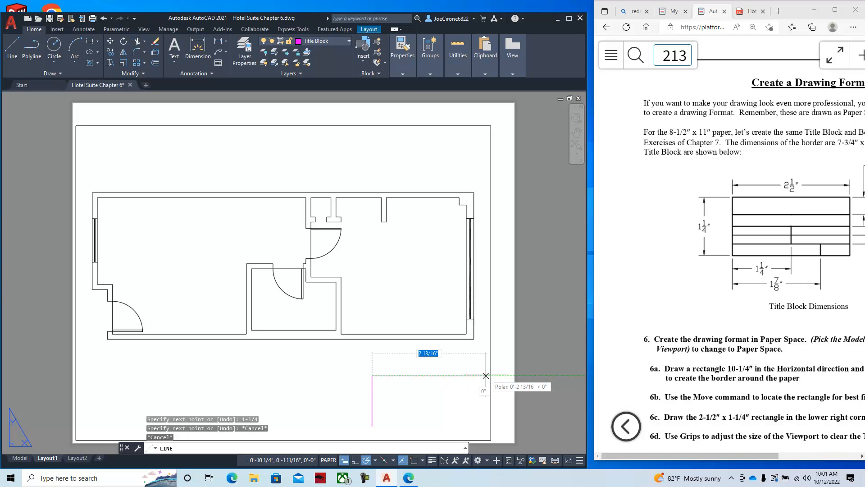
Complete the title block outline with a 2-1/2" top edge, a 1-1/4" right edge and a bottom edge back to the starting point
{"action": "type", "text": "2-1/2"}
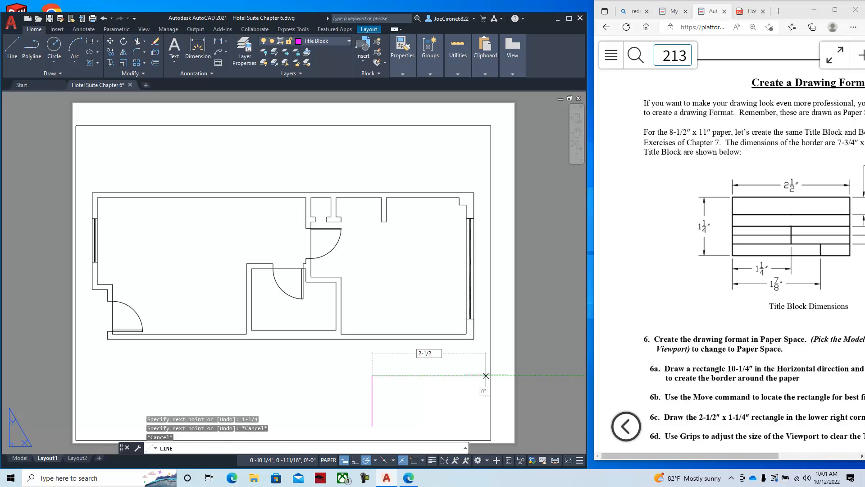
{"action": "key", "text": "Return"}
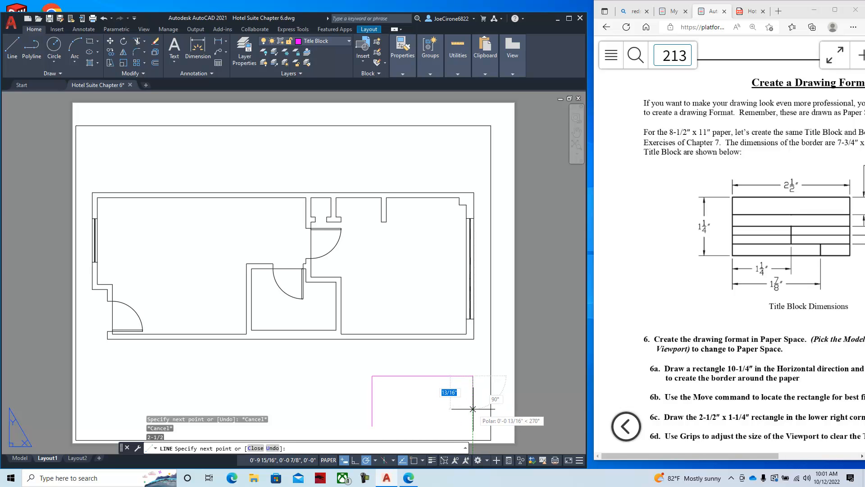
{"action": "type", "text": "1"}
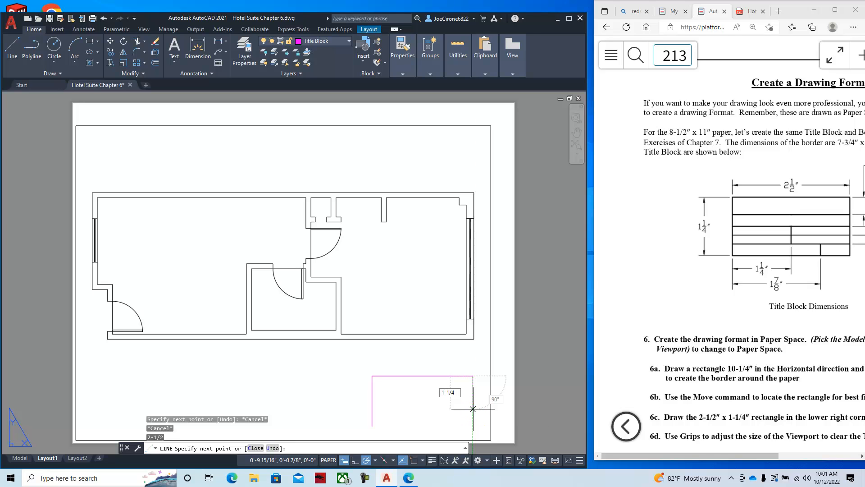
{"action": "type", "text": "-1/4"}
{"action": "key", "text": "Return"}
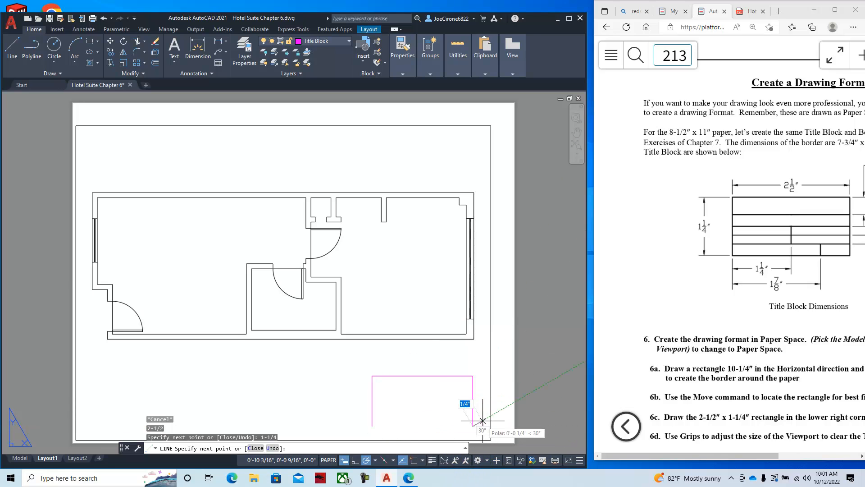
{"action": "key", "text": "F3"}
{"action": "left_click", "coordinate": [373, 426]}
{"action": "key", "text": "Escape"}
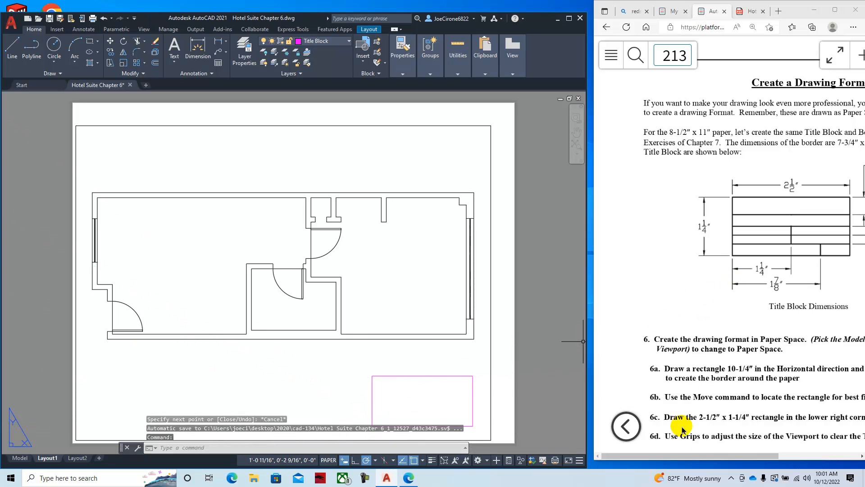
Offset the title block's top edge 3/8" downward to form the first row, as dimensioned in the tutorial
{"action": "left_click_drag", "start_coordinate": [685, 456], "coordinate": [737, 458]}
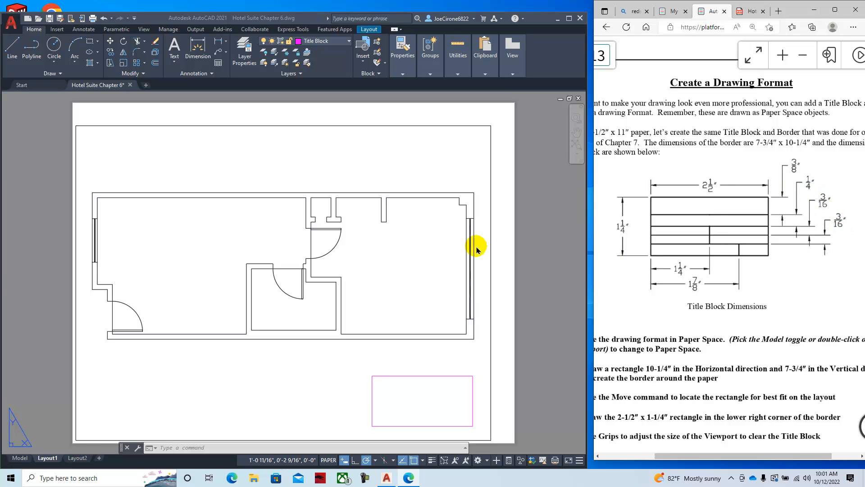
{"action": "left_click", "coordinate": [154, 66]}
{"action": "left_click", "coordinate": [155, 64]}
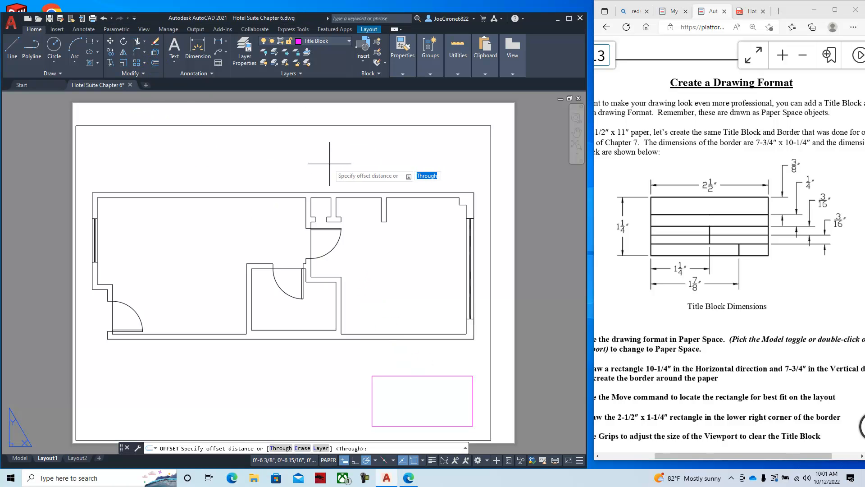
{"action": "type", "text": "3/8"}
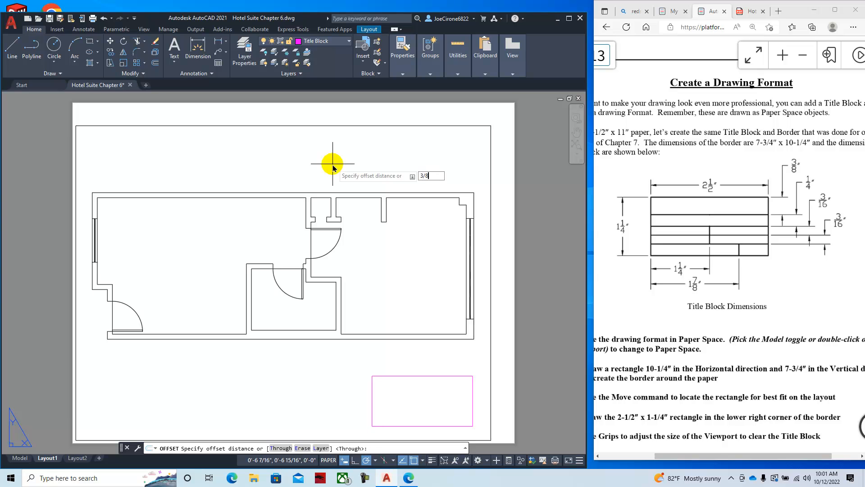
{"action": "key", "text": "Return"}
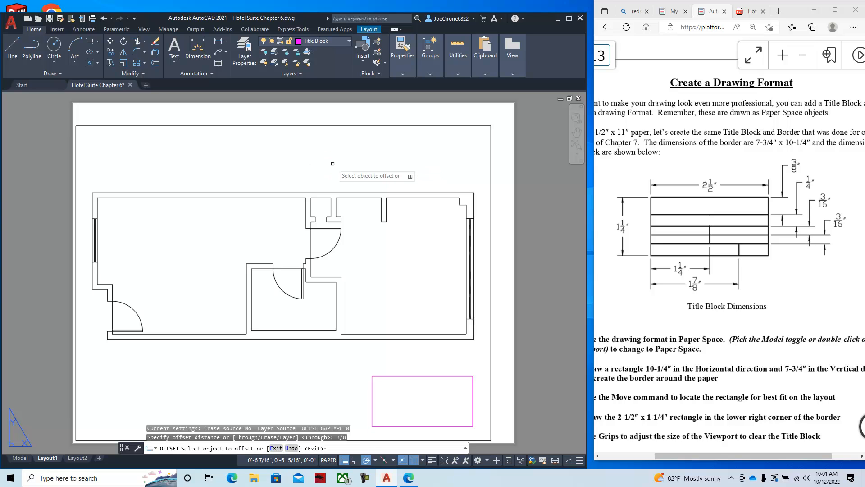
{"action": "left_click", "coordinate": [424, 376]}
{"action": "left_click", "coordinate": [430, 396]}
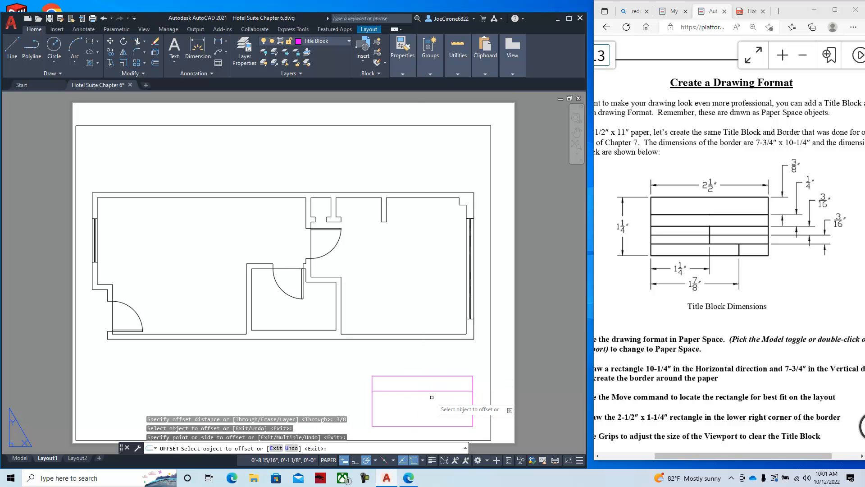
{"action": "right_click", "coordinate": [434, 363]}
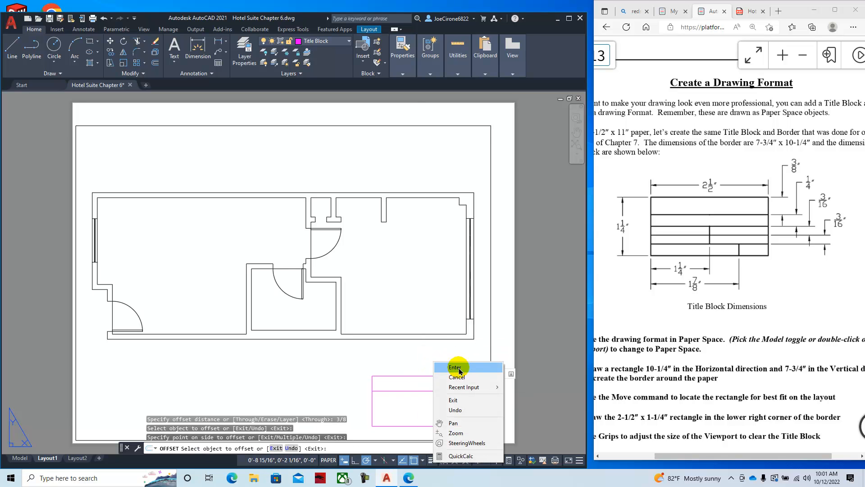
{"action": "left_click", "coordinate": [459, 371]}
Offset the title block's first row line 1/4" downward to form the second row
{"action": "right_click", "coordinate": [458, 355]}
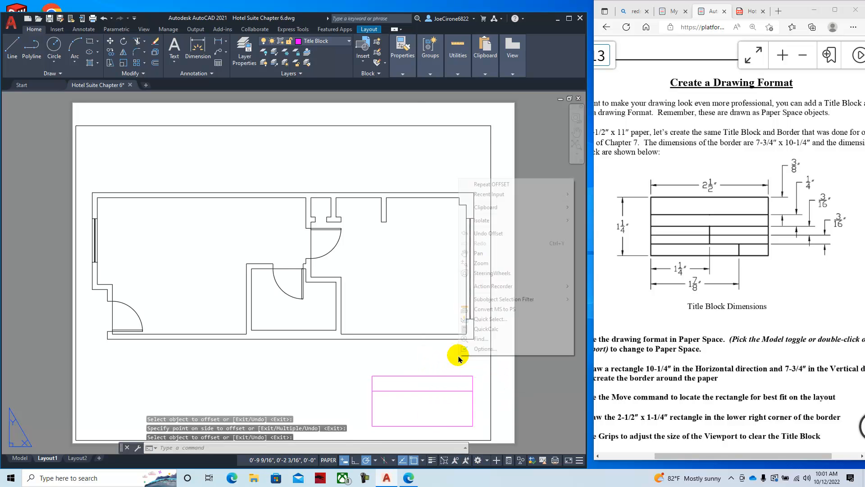
{"action": "left_click", "coordinate": [492, 185]}
{"action": "type", "text": "1"}
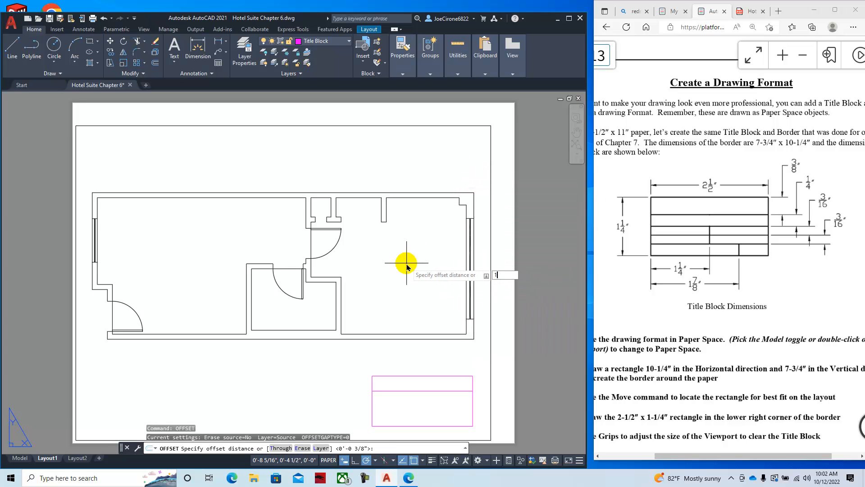
{"action": "type", "text": "/4"}
{"action": "key", "text": "Return"}
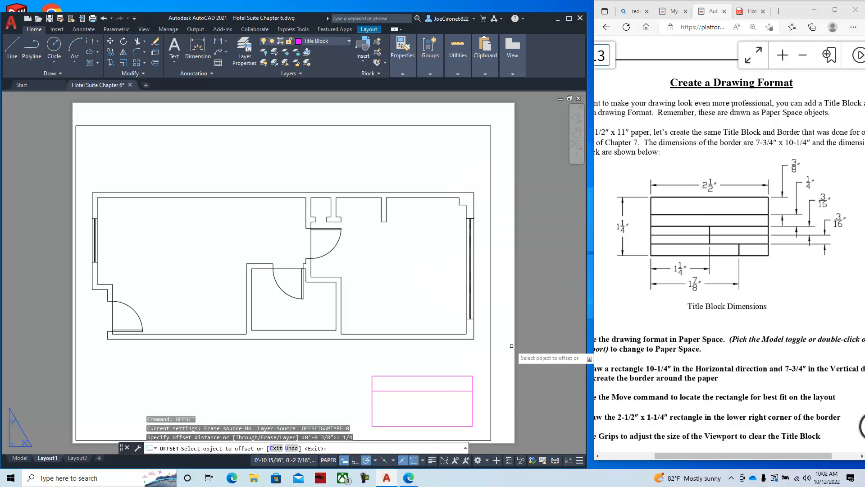
{"action": "left_click", "coordinate": [441, 391]}
{"action": "left_click", "coordinate": [428, 408]}
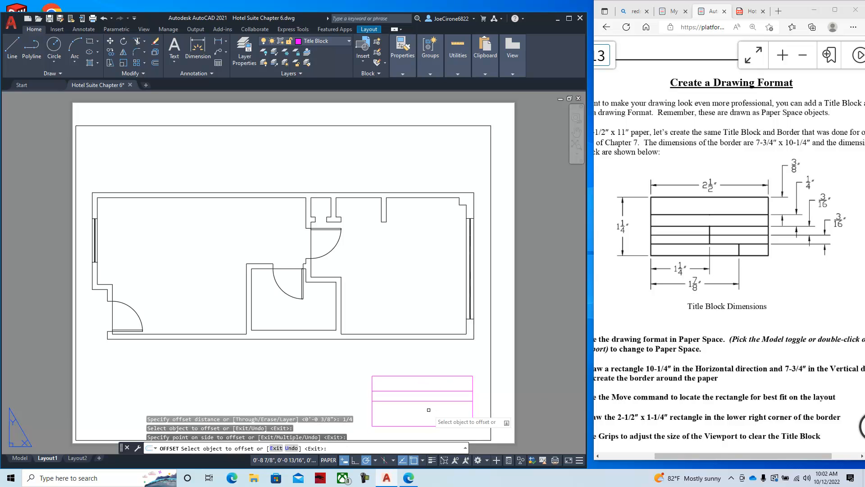
{"action": "key", "text": "Return"}
Offset the second row line 3/16" downward, and offset the resulting line another 3/16" down for the remaining rows
{"action": "key", "text": "Return"}
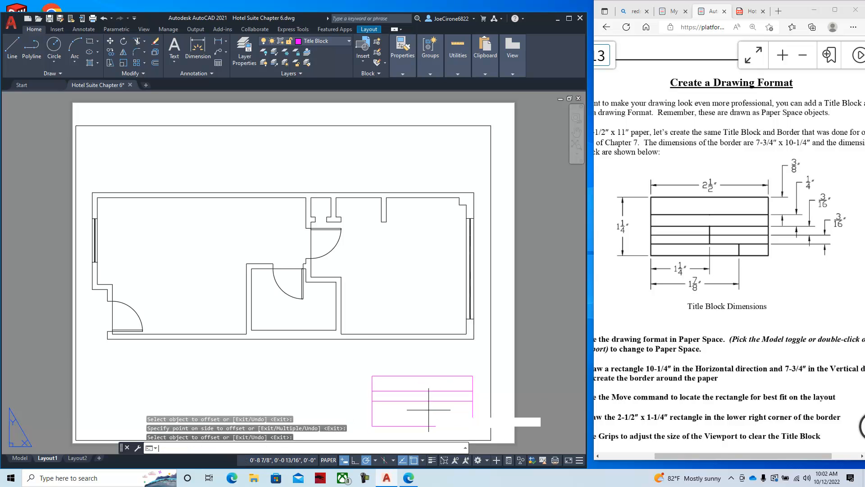
{"action": "type", "text": "3/16"}
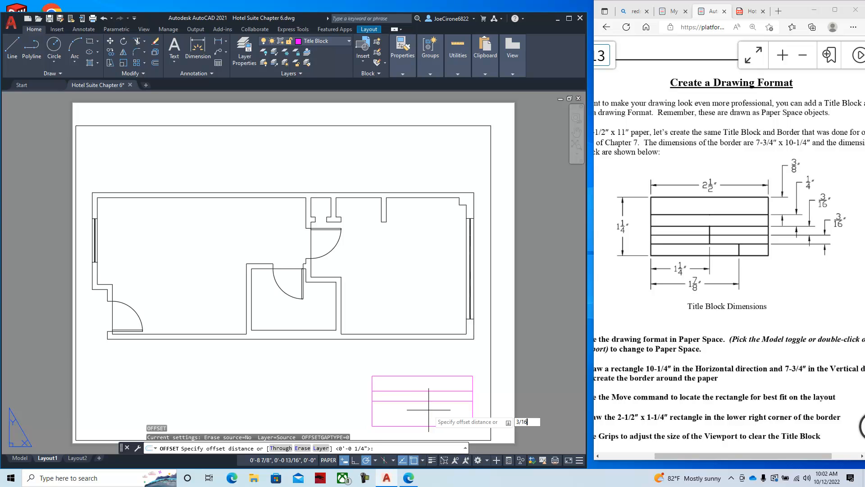
{"action": "key", "text": "Return"}
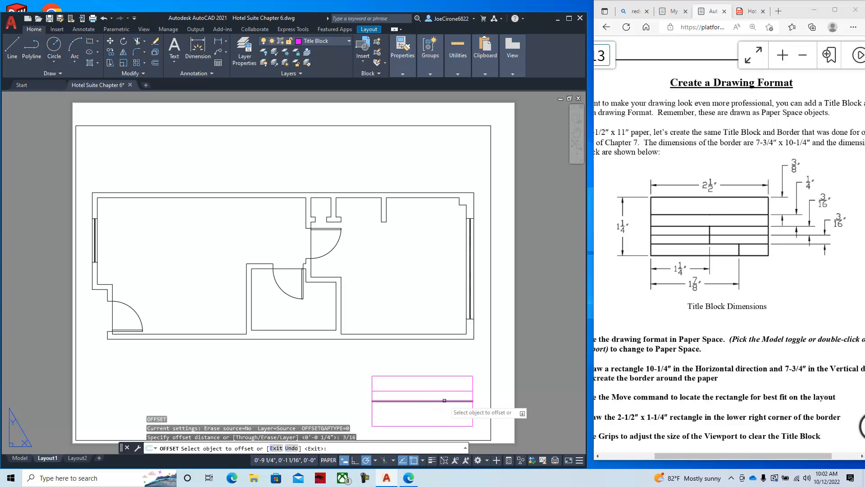
{"action": "left_click", "coordinate": [397, 400]}
{"action": "left_click", "coordinate": [436, 420]}
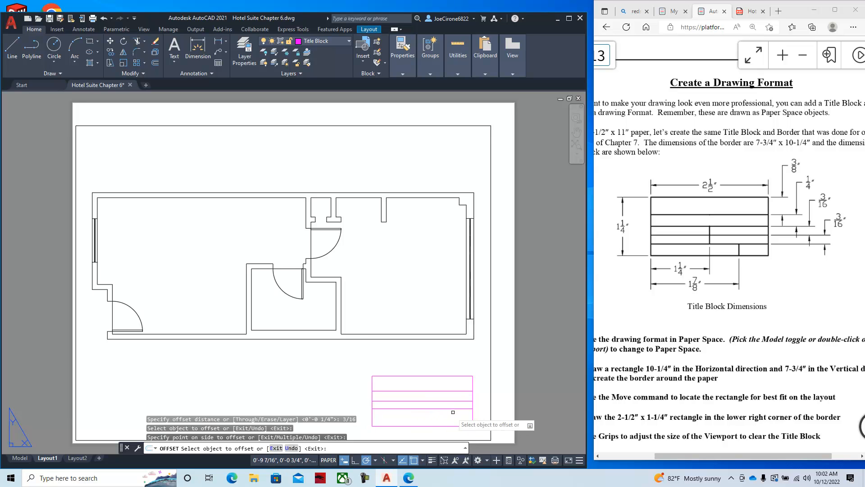
{"action": "left_click", "coordinate": [453, 408]}
{"action": "left_click", "coordinate": [452, 414]}
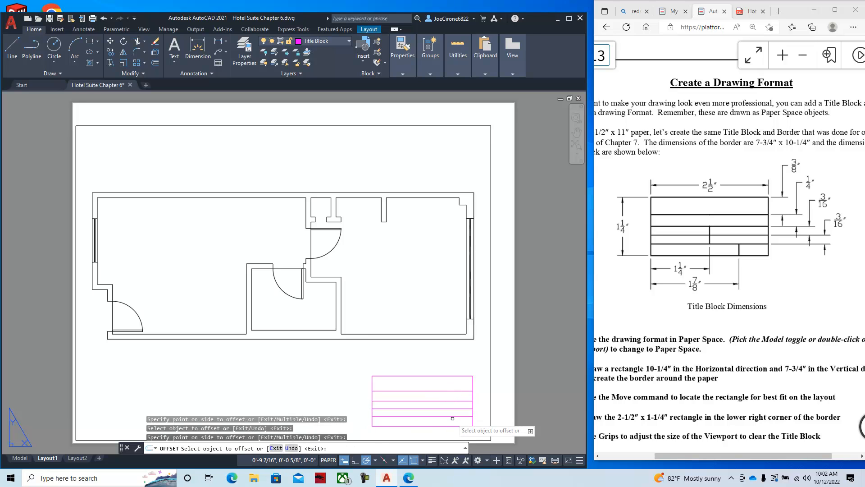
{"action": "key", "text": "Escape"}
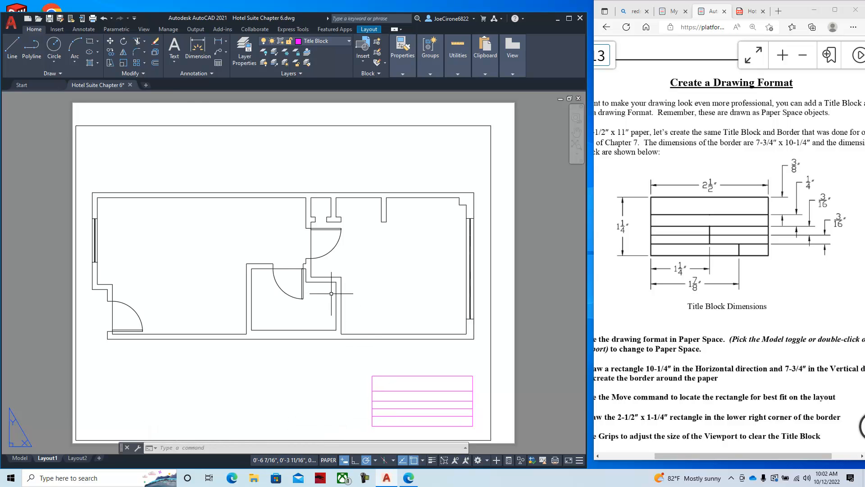
Offset the title block's left edge 1-1/4" to the right as a vertical divider
{"action": "right_click", "coordinate": [256, 165]}
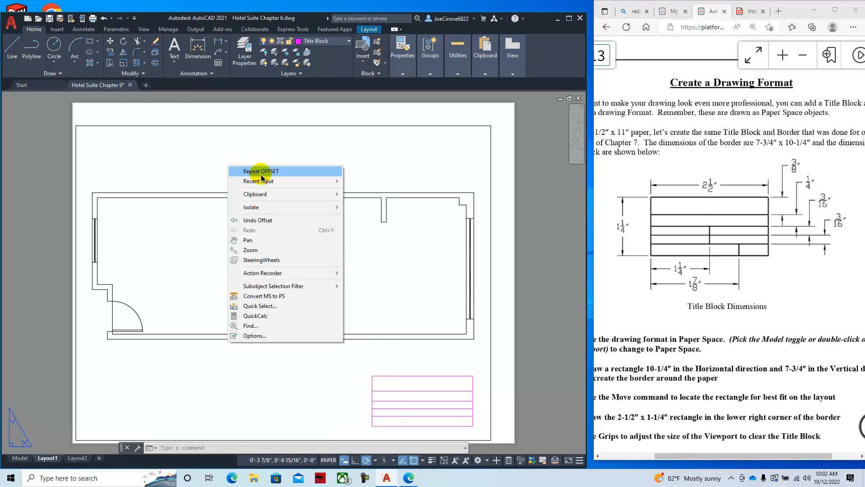
{"action": "left_click", "coordinate": [272, 168]}
{"action": "type", "text": "1-1/4"}
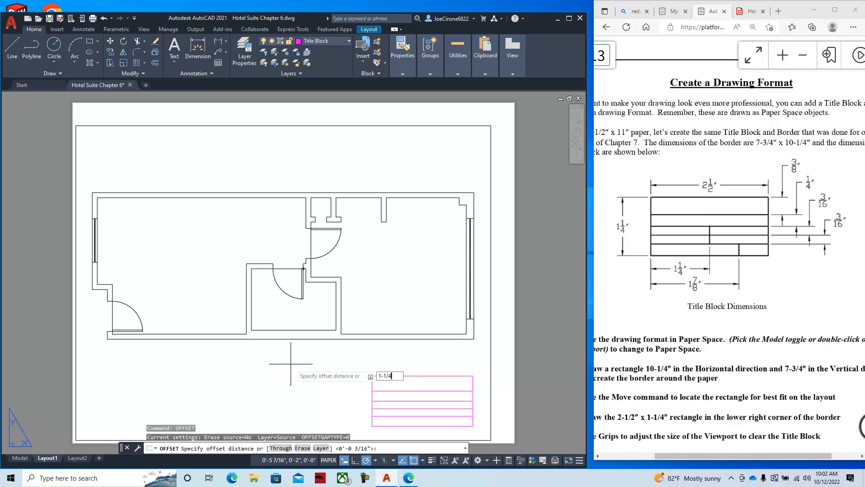
{"action": "key", "text": "Return"}
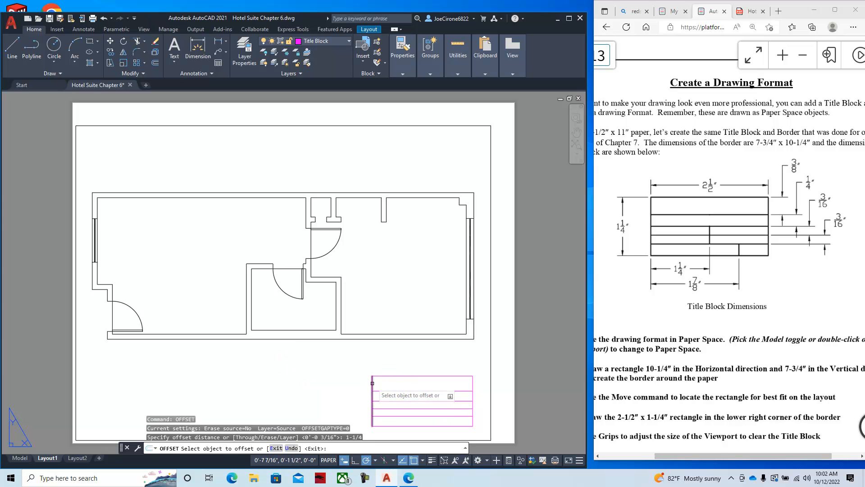
{"action": "left_click", "coordinate": [372, 394]}
{"action": "left_click", "coordinate": [434, 384]}
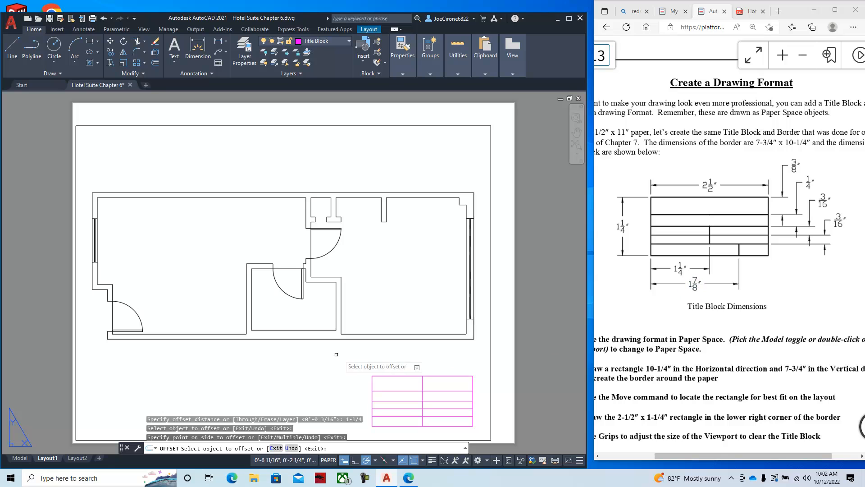
{"action": "key", "text": "Return"}
Offset the title block's left edge 1-7/8" to the right for a second vertical divider
{"action": "key", "text": "Return"}
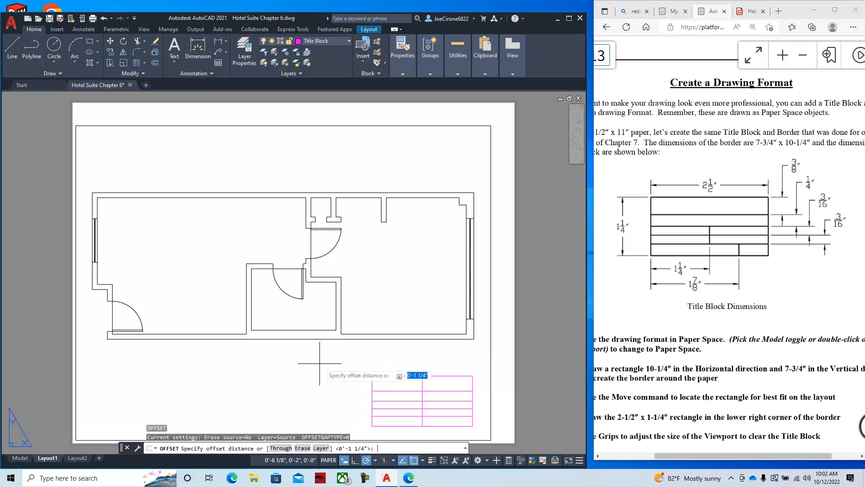
{"action": "type", "text": "1-7/8"}
{"action": "key", "text": "Return"}
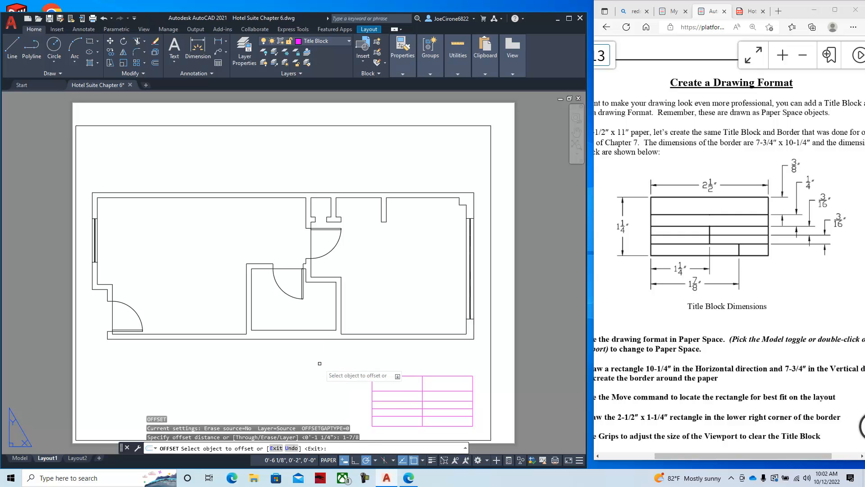
{"action": "left_click", "coordinate": [373, 383]}
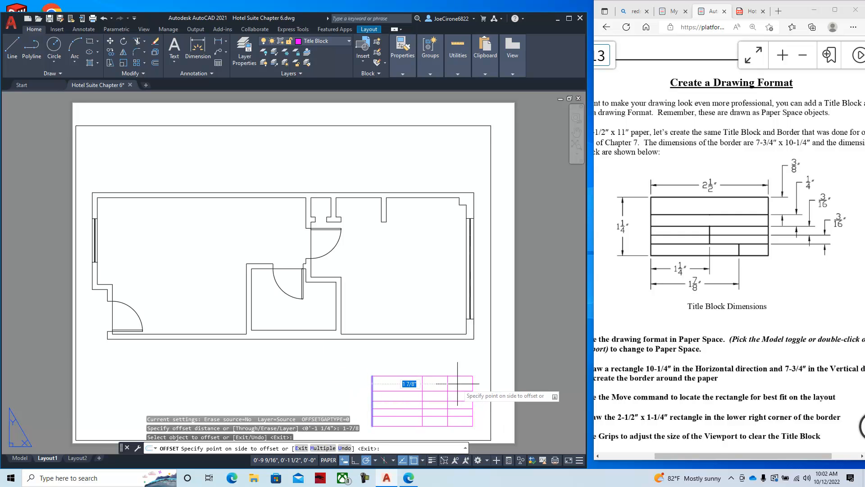
{"action": "left_click", "coordinate": [510, 381]}
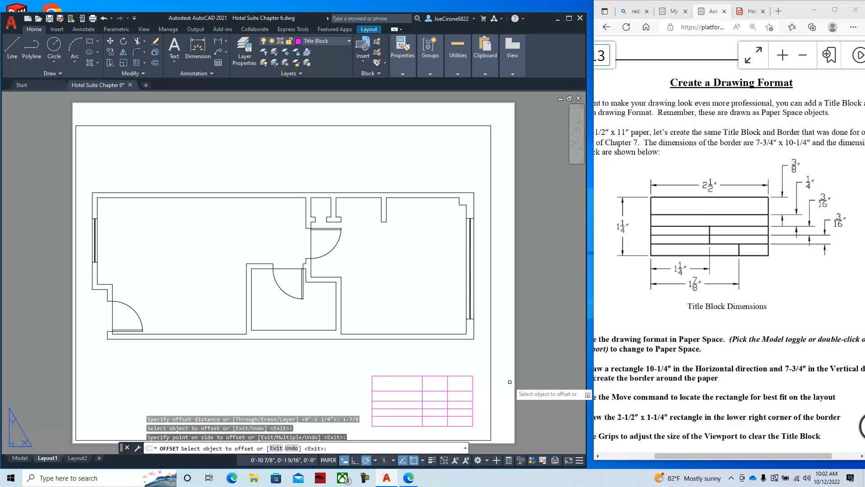
{"action": "key", "text": "Escape"}
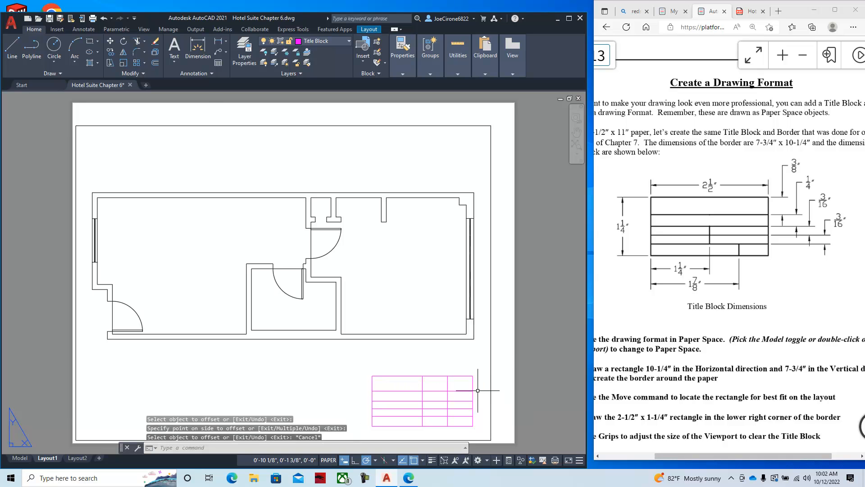
Trim the 1-7/8" vertical divider out of the upper four rows, keeping it only in the bottom row
{"action": "left_click", "coordinate": [138, 42]}
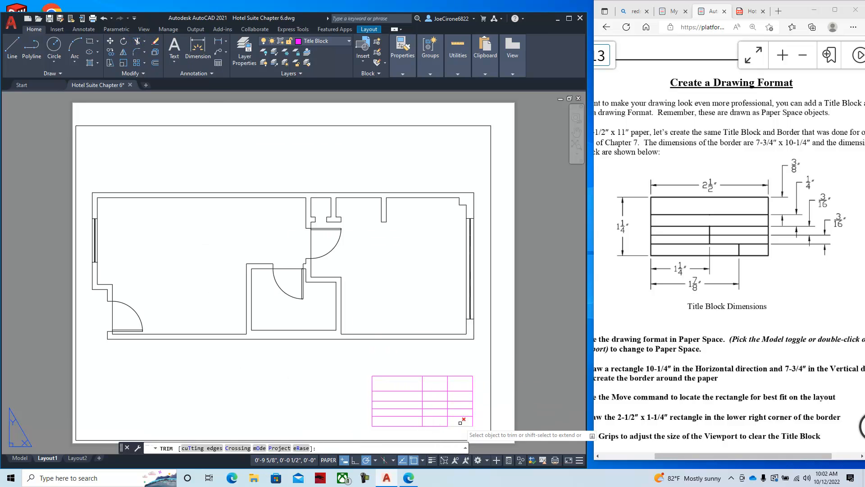
{"action": "scroll", "coordinate": [452, 429], "scroll_direction": "up", "scroll_amount": 5}
{"action": "left_click", "coordinate": [436, 359]}
{"action": "left_click", "coordinate": [450, 334]}
{"action": "left_click", "coordinate": [425, 326]}
{"action": "left_click", "coordinate": [445, 300]}
{"action": "left_click", "coordinate": [424, 297]}
{"action": "left_click", "coordinate": [447, 248]}
{"action": "left_click", "coordinate": [422, 260]}
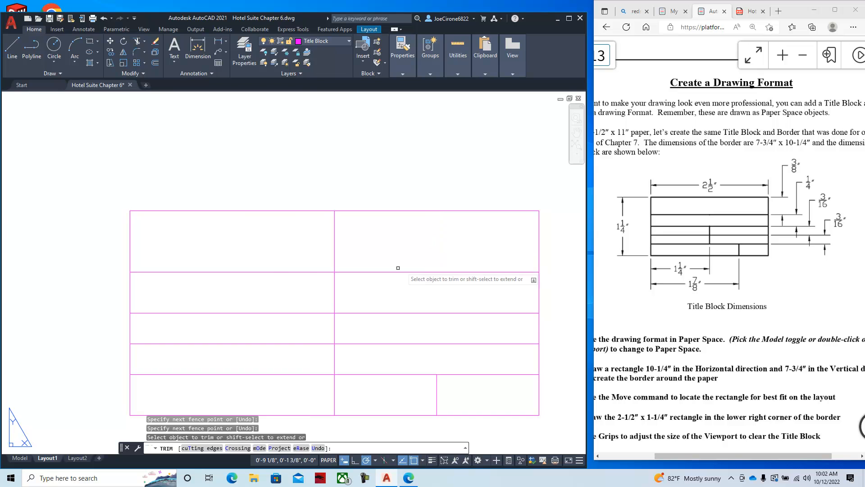
Trim the 1-1/4" vertical divider to the third and fourth rows only, and turn on lineweight display
{"action": "left_click", "coordinate": [311, 237]}
{"action": "left_click", "coordinate": [355, 240]}
{"action": "left_click", "coordinate": [314, 292]}
{"action": "left_click", "coordinate": [363, 297]}
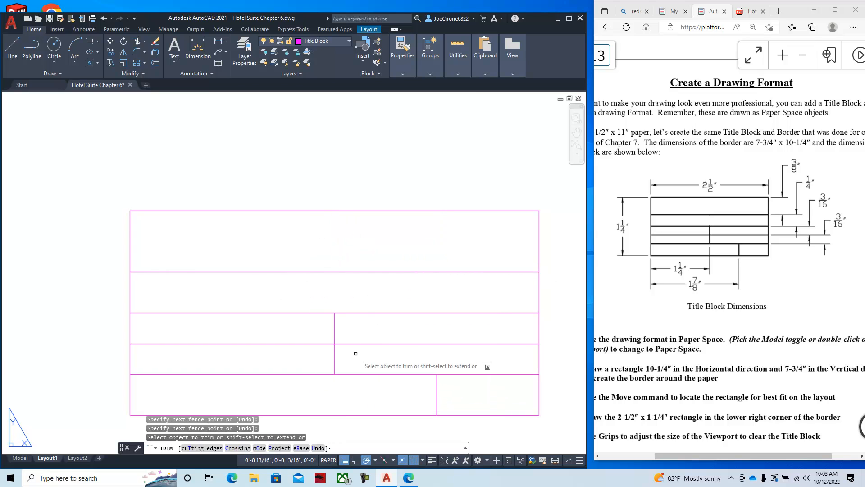
{"action": "scroll", "coordinate": [351, 359], "scroll_direction": "down", "scroll_amount": 4}
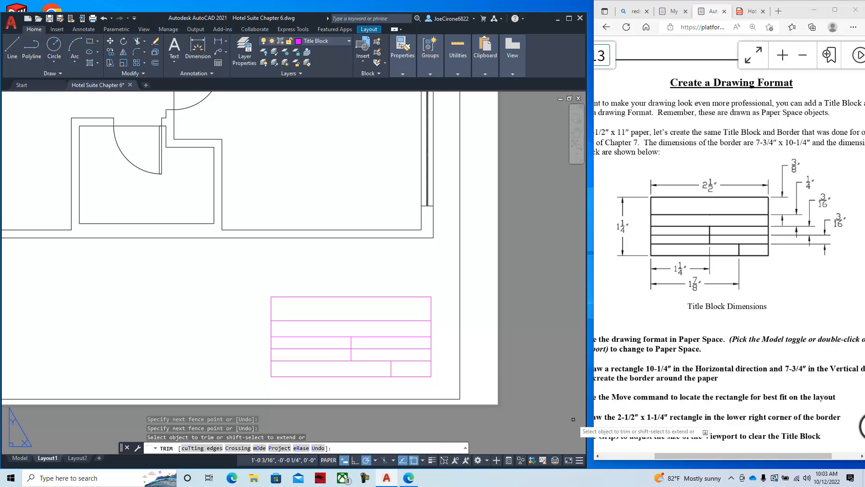
{"action": "left_click", "coordinate": [432, 460]}
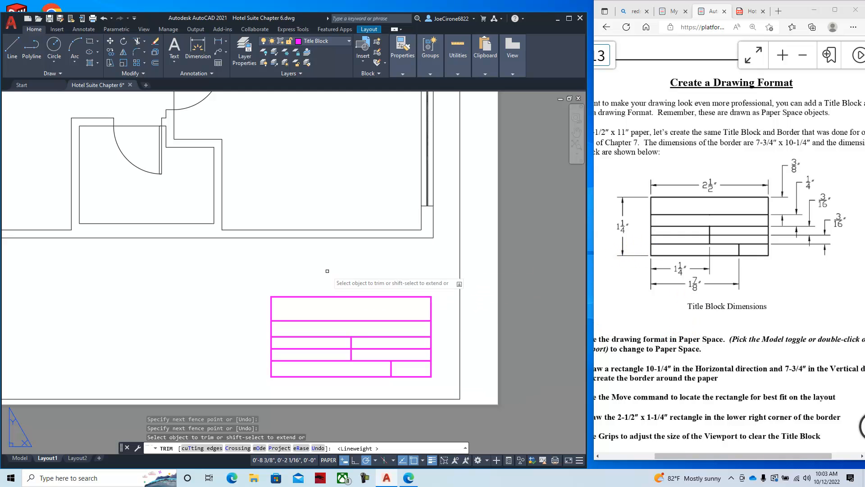
{"action": "key", "text": "Escape"}
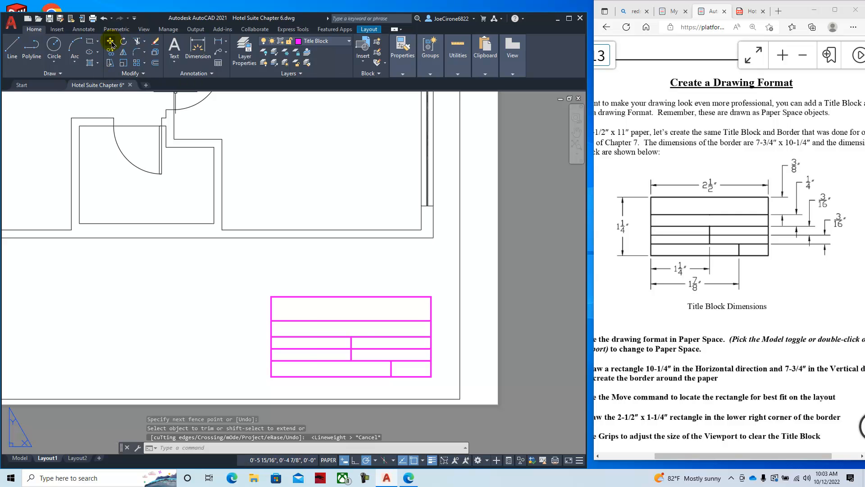
Move the whole title block by its lower-right corner to the lower-right corner of the rectangle enclosing the floor plan
{"action": "left_click", "coordinate": [110, 42]}
{"action": "left_click", "coordinate": [264, 289]}
{"action": "left_click", "coordinate": [441, 383]}
{"action": "key", "text": "Return"}
{"action": "left_click", "coordinate": [431, 376]}
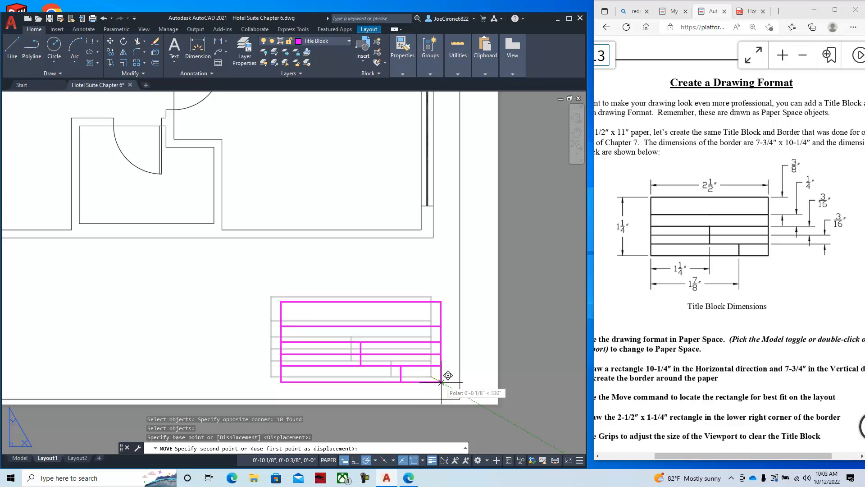
{"action": "left_click", "coordinate": [457, 399]}
{"action": "key", "text": "Escape"}
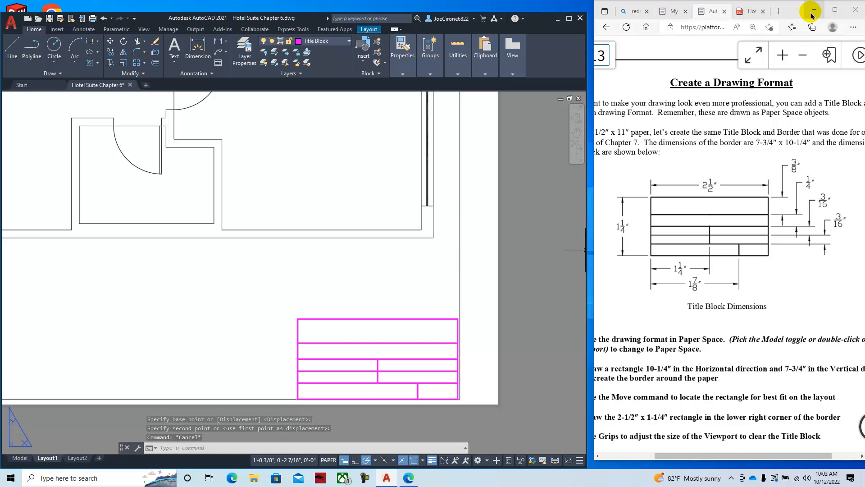
Switch to the browser tutorial and review the remaining drawing format steps and the layout renaming instructions on pages 213 and 214
{"action": "left_click", "coordinate": [833, 14]}
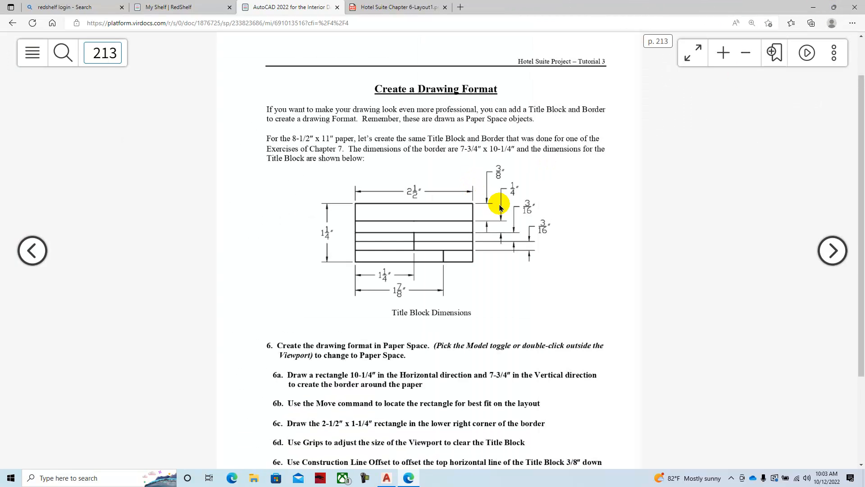
{"action": "scroll", "coordinate": [493, 228], "scroll_direction": "down", "scroll_amount": 1}
{"action": "scroll", "coordinate": [493, 227], "scroll_direction": "down", "scroll_amount": 1}
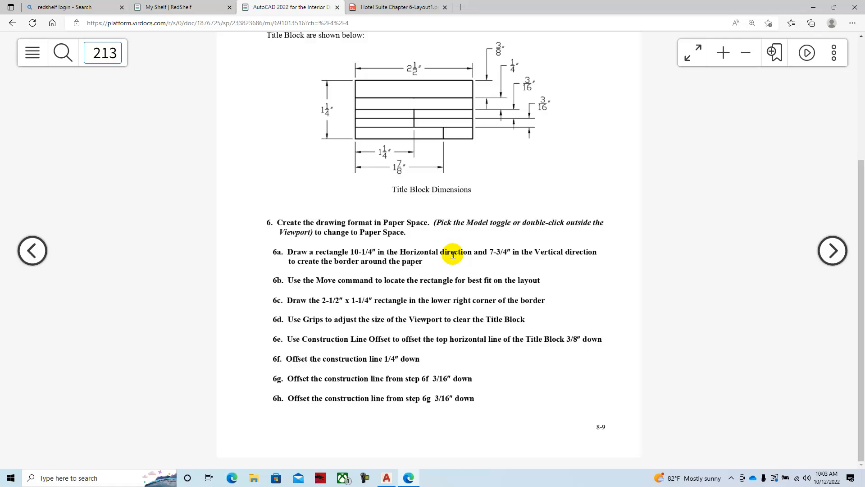
{"action": "left_click", "coordinate": [832, 250]}
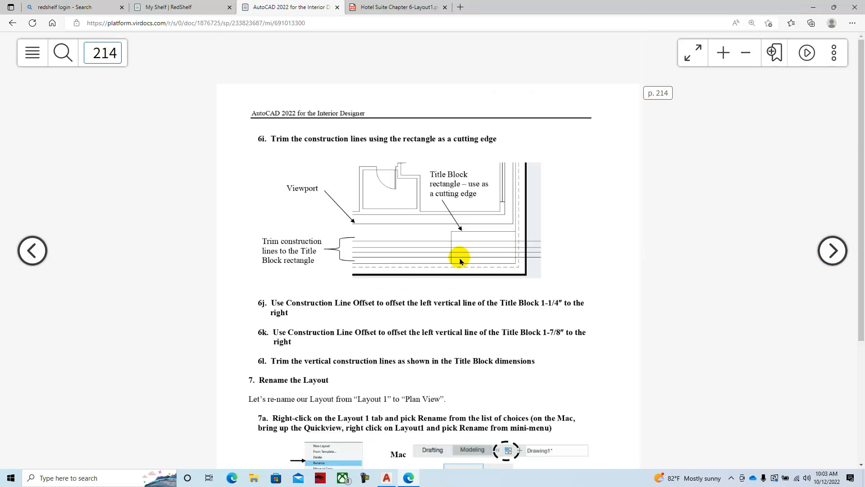
{"action": "scroll", "coordinate": [466, 306], "scroll_direction": "down", "scroll_amount": 2}
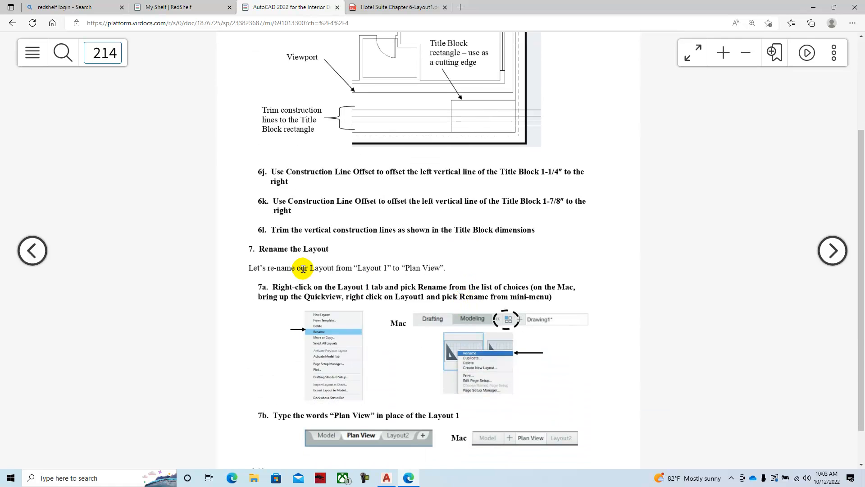
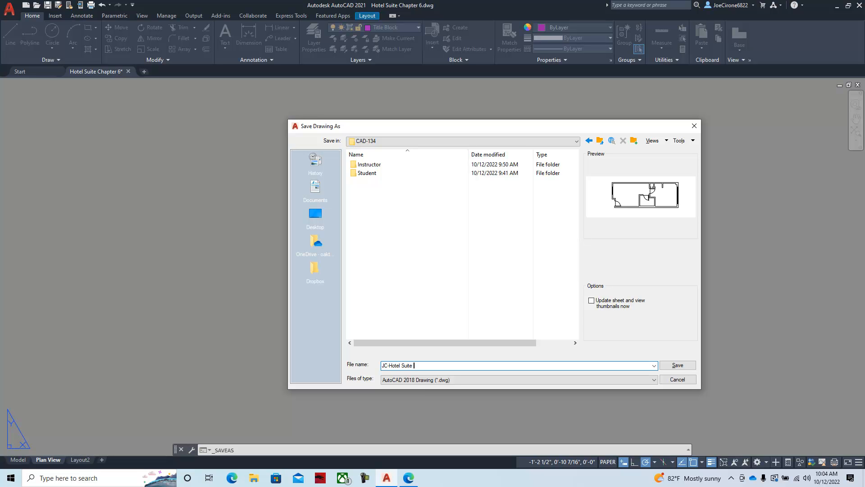
Check the save and template drawing instructions on page 215 of the browser tutorial, and return to AutoCAD's save dialog
{"action": "left_click", "coordinate": [407, 479]}
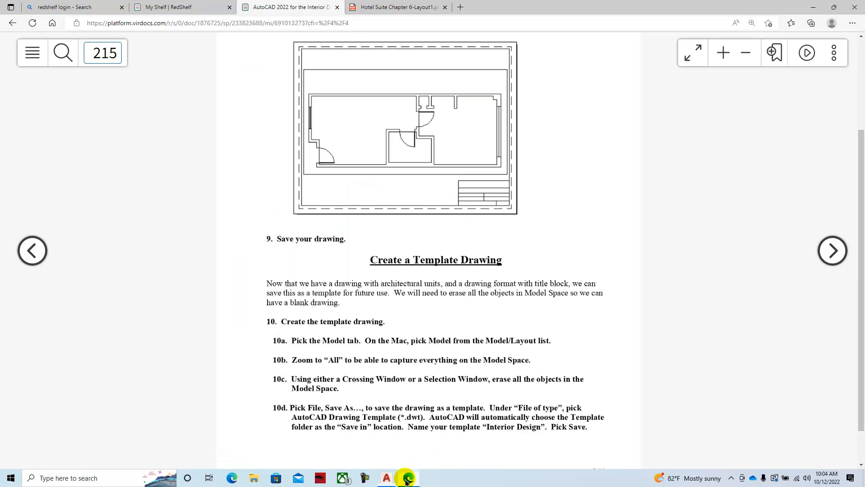
{"action": "scroll", "coordinate": [341, 352], "scroll_direction": "down", "scroll_amount": 1}
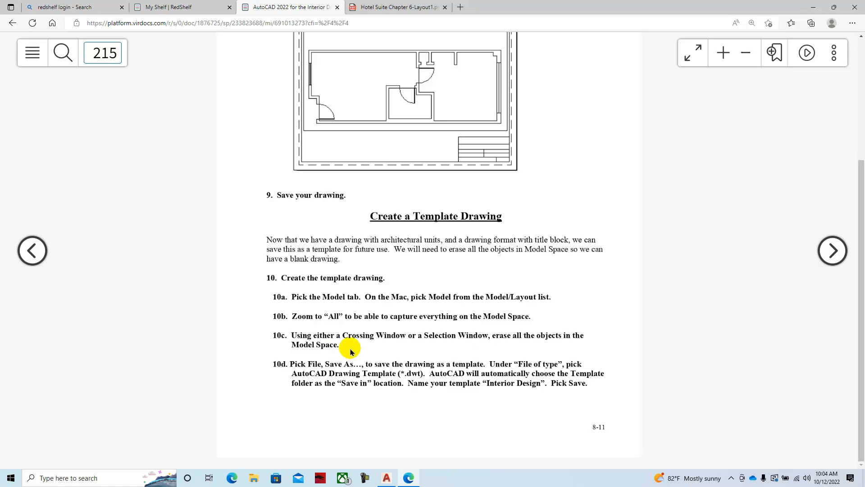
{"action": "left_click", "coordinate": [387, 479]}
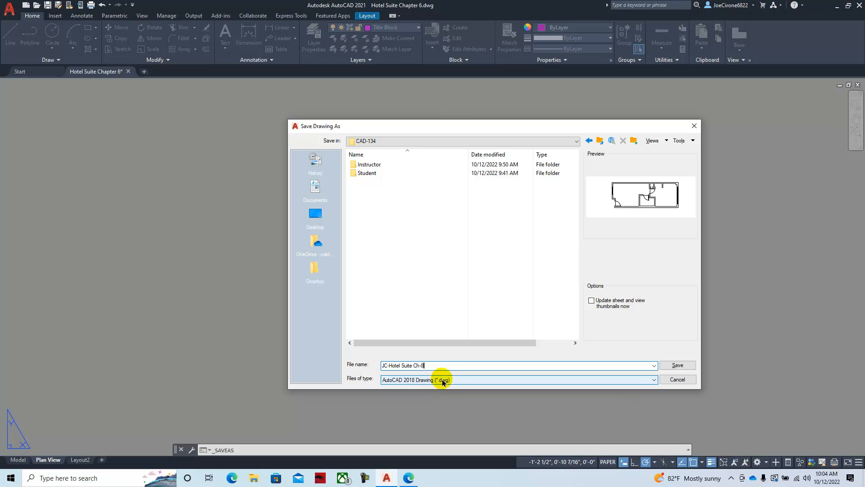
Save the drawing as JC-Hotel Suite Ch-8, and start another save with the file type AutoCAD Drawing Template (*.dwt)
{"action": "left_click", "coordinate": [678, 366]}
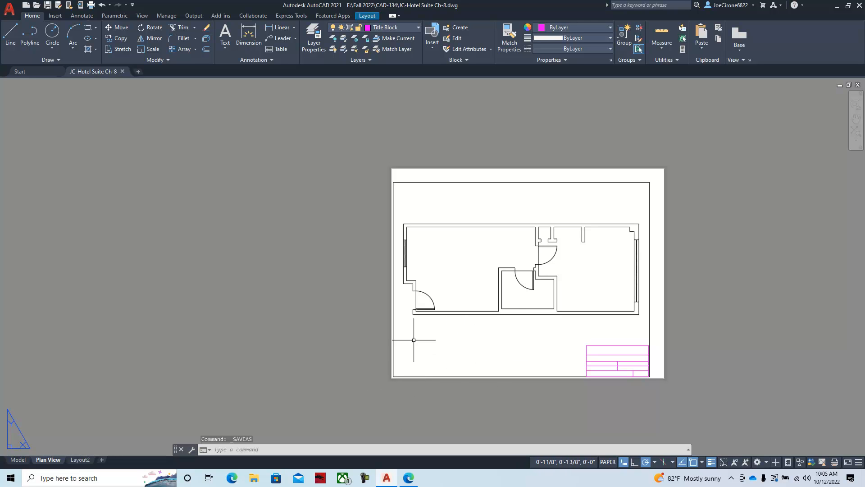
{"action": "left_click", "coordinate": [9, 8]}
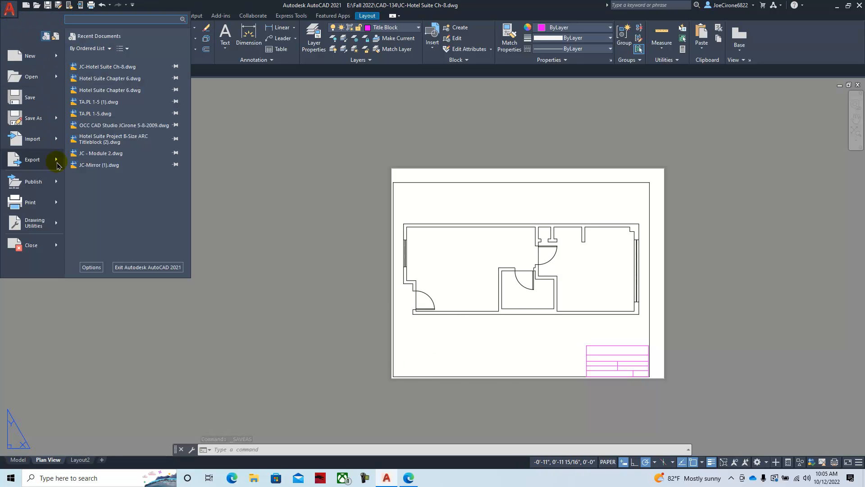
{"action": "left_click", "coordinate": [27, 118]}
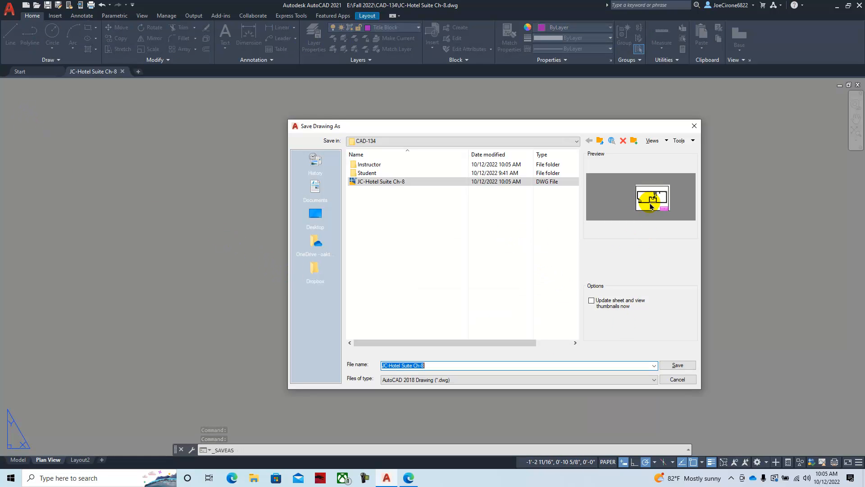
{"action": "left_click", "coordinate": [499, 379]}
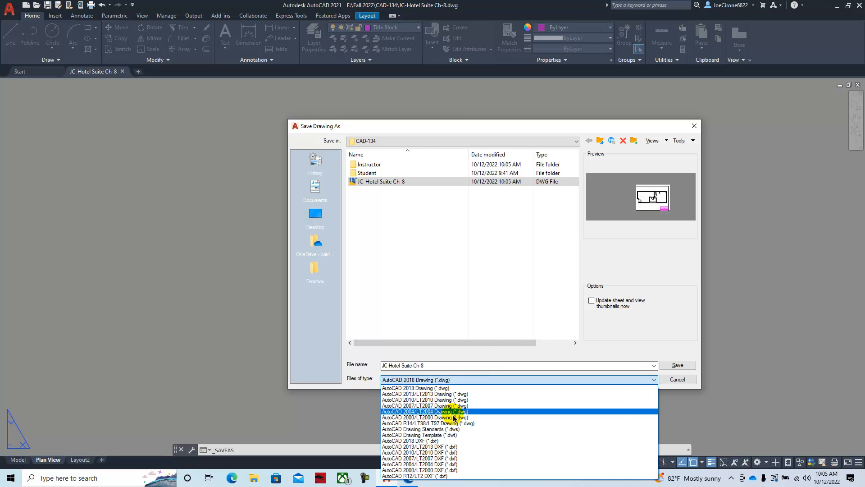
{"action": "left_click", "coordinate": [457, 435]}
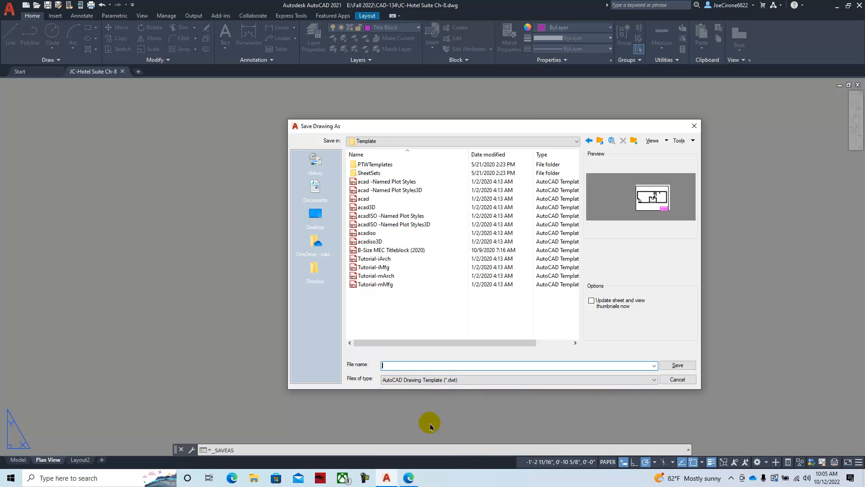
Set the template's save location to the CAD-134 folder inside Fall 2022 on the TOSHIBA EXT (E:) drive
{"action": "left_click", "coordinate": [571, 141]}
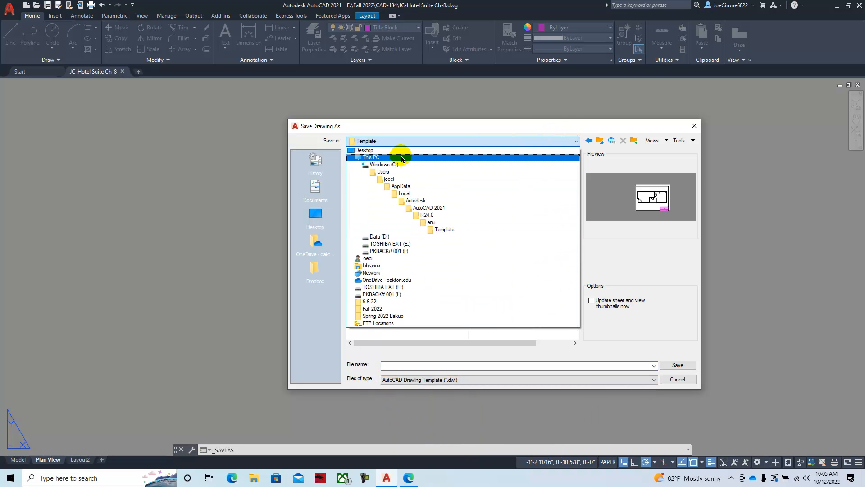
{"action": "left_click", "coordinate": [387, 244]}
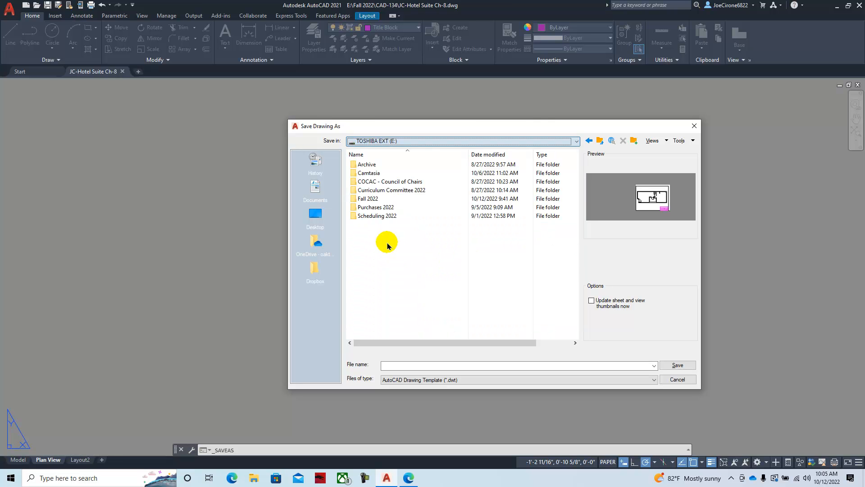
{"action": "double_click", "coordinate": [368, 198]}
{"action": "left_click", "coordinate": [379, 215]}
{"action": "double_click", "coordinate": [379, 215]}
Name the template file Hotel Suite - Title Block and save it
{"action": "left_click", "coordinate": [393, 364]}
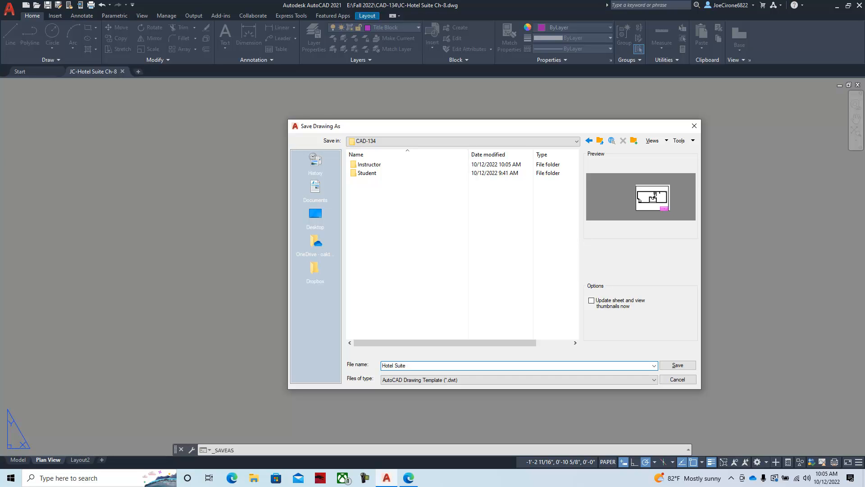
{"action": "type", "text": "Hotel Suite - Tit"}
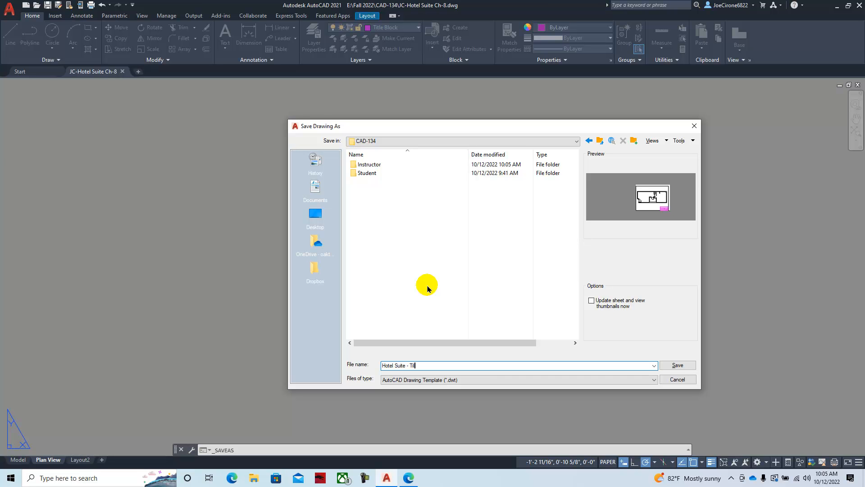
{"action": "type", "text": "le Bloc"}
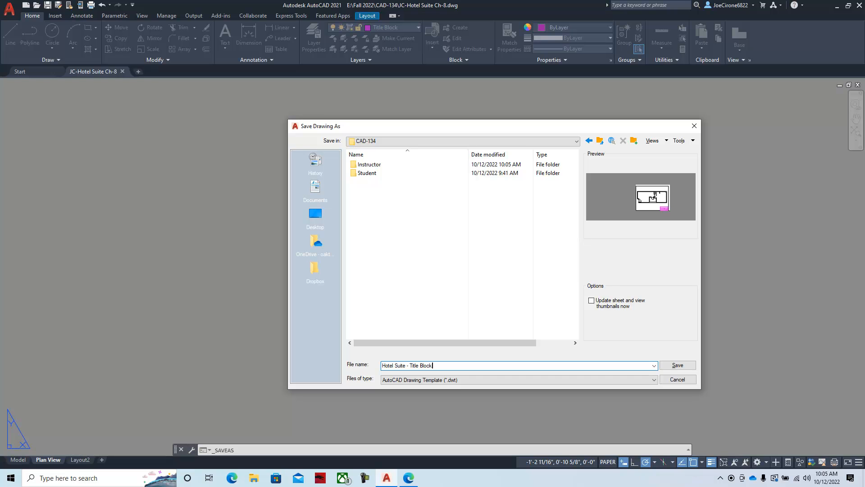
{"action": "type", "text": "k"}
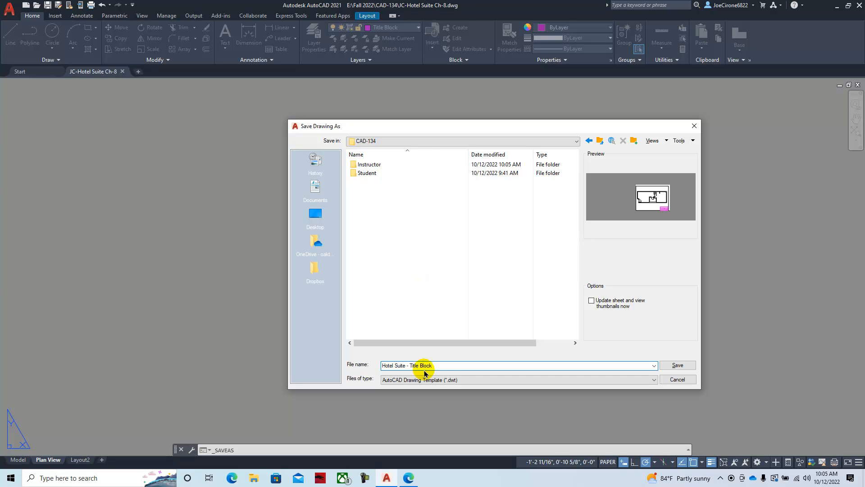
{"action": "left_click", "coordinate": [677, 365]}
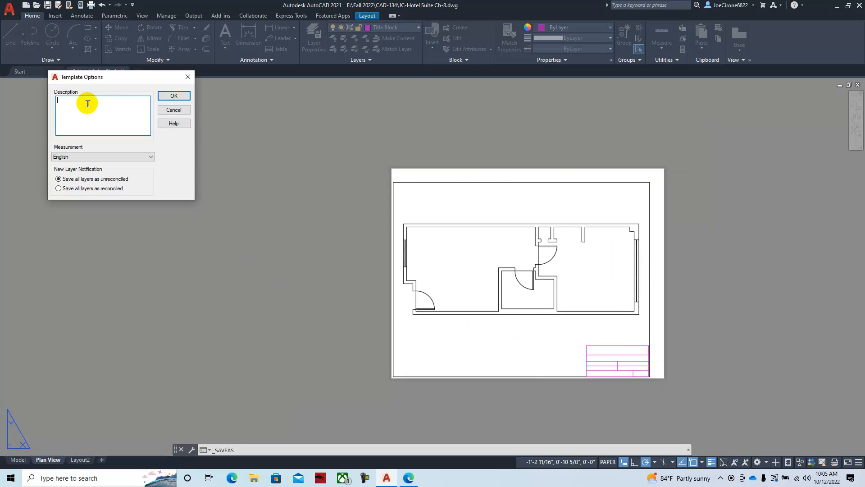
Switch to the browser tutorial and read the template saving and Template Options instructions on pages 215 and 216
{"action": "left_click_drag", "start_coordinate": [105, 77], "coordinate": [353, 163]}
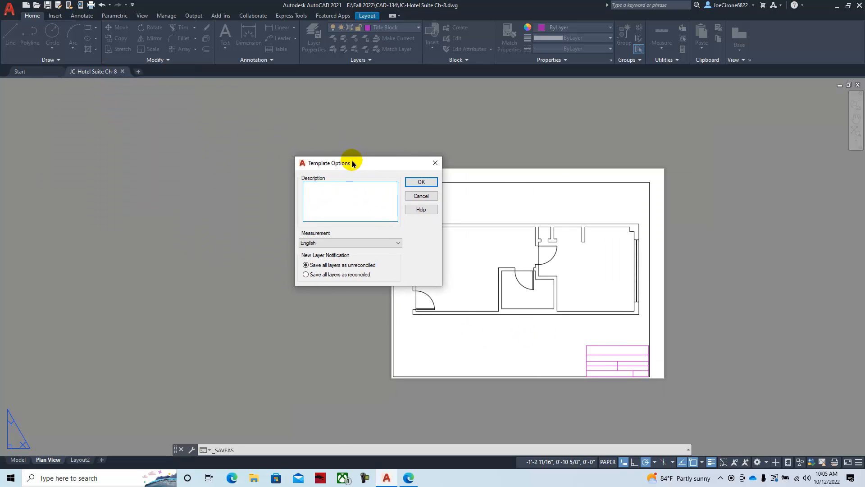
{"action": "left_click", "coordinate": [415, 474]}
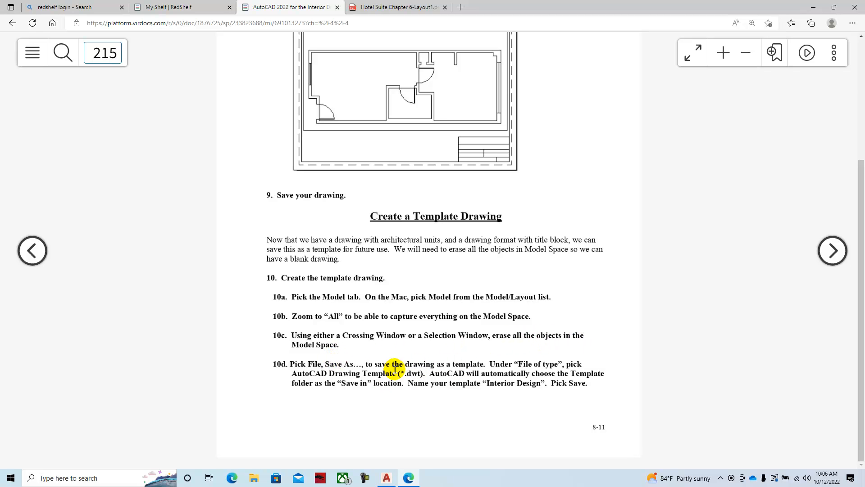
{"action": "left_click", "coordinate": [831, 252]}
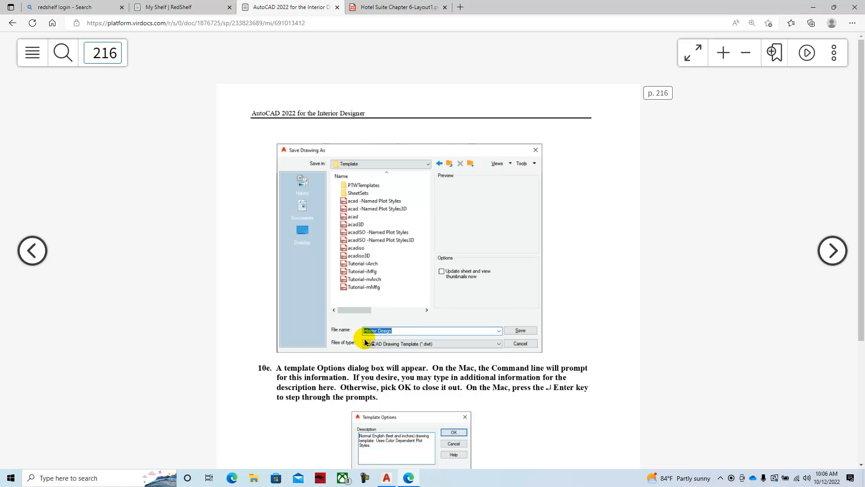
{"action": "scroll", "coordinate": [433, 340], "scroll_direction": "down", "scroll_amount": 3}
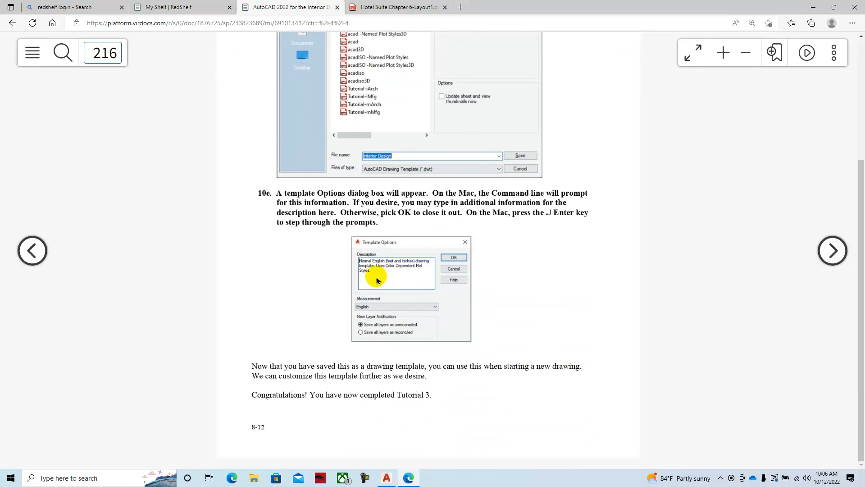
{"action": "left_click", "coordinate": [722, 53]}
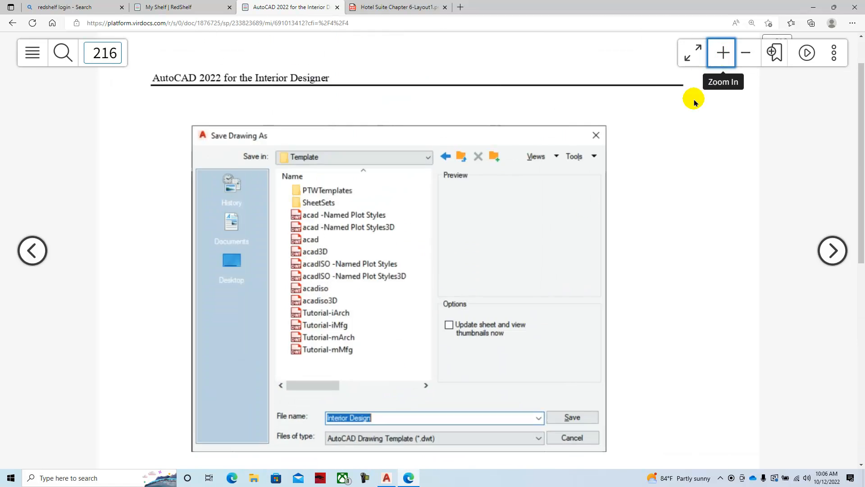
{"action": "scroll", "coordinate": [563, 228], "scroll_direction": "down", "scroll_amount": 5}
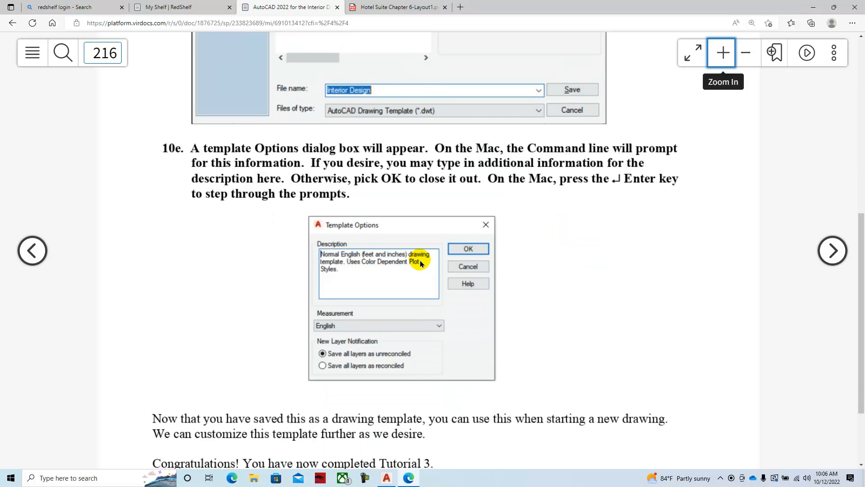
Switch to AutoCAD, describe the template as "Normal English (Feet and Inch) drawing template Uses Color Dependant Plot Styles", and accept the template options
{"action": "left_click", "coordinate": [387, 478]}
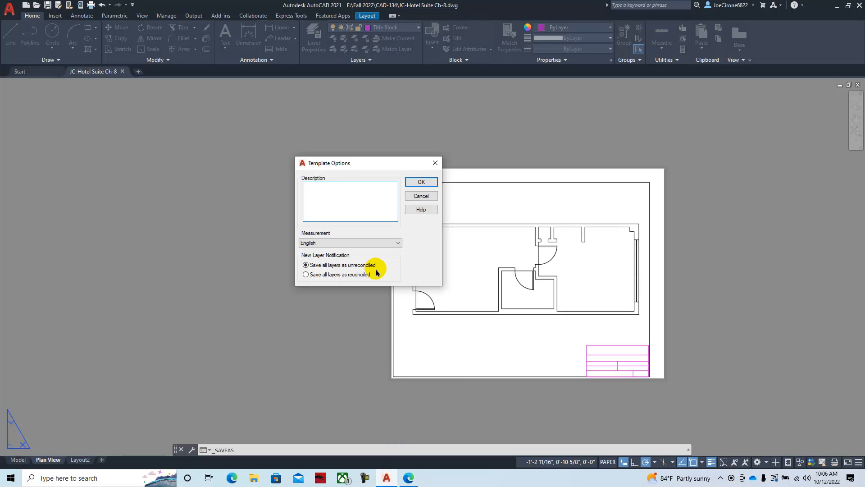
{"action": "type", "text": "Nor"}
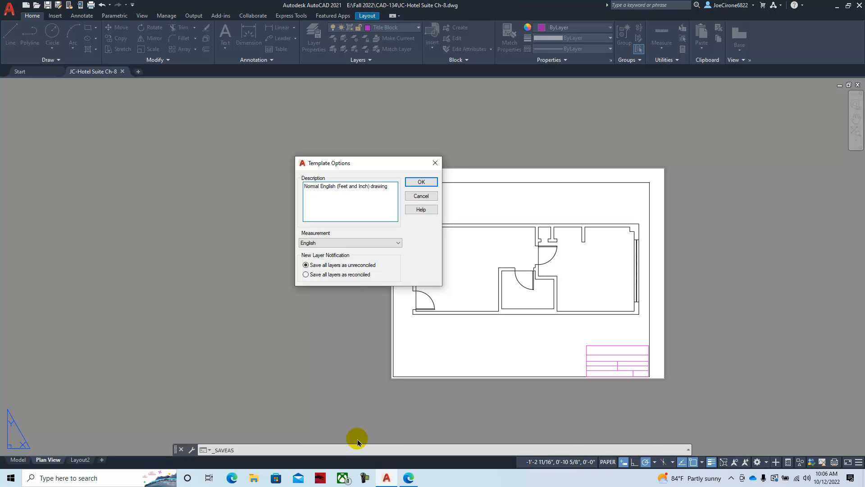
{"action": "left_click", "coordinate": [409, 478]}
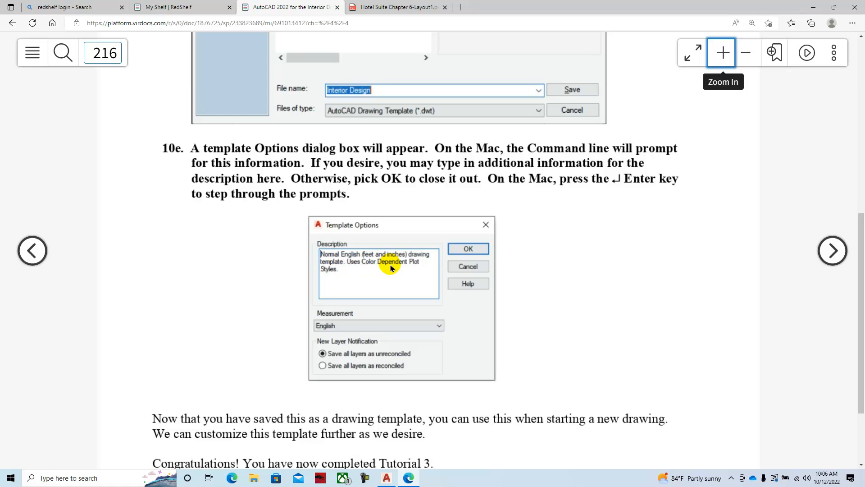
{"action": "left_click", "coordinate": [384, 482]}
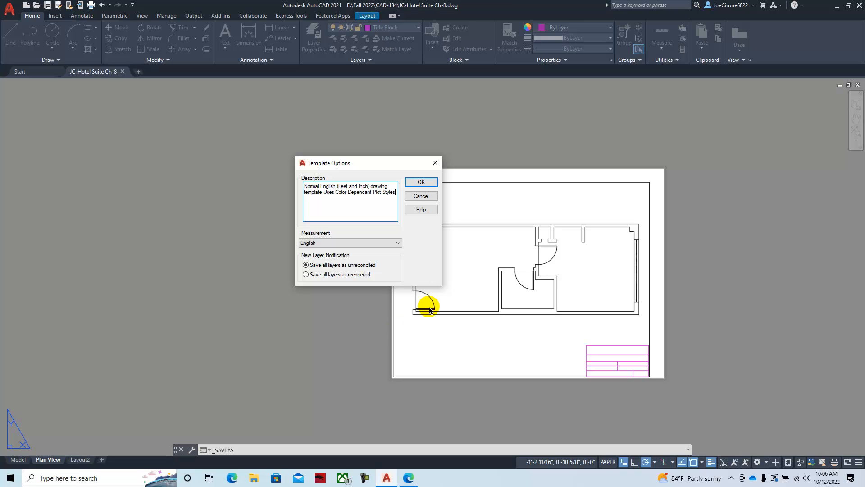
{"action": "left_click", "coordinate": [421, 181]}
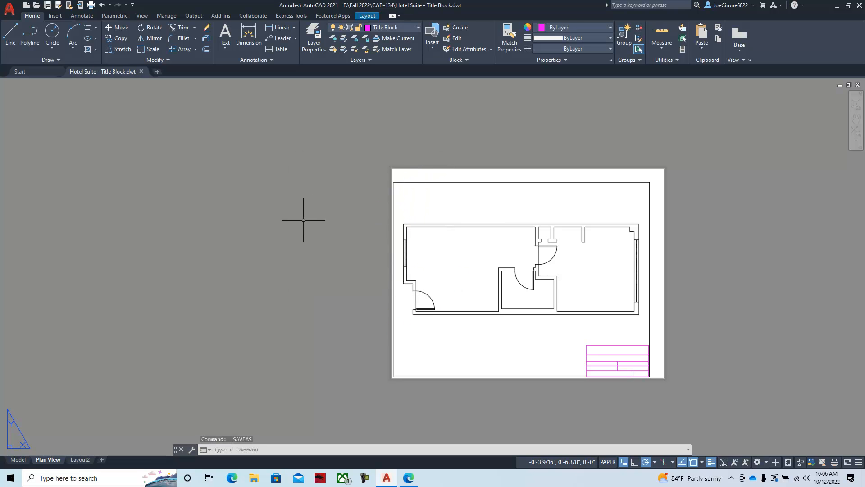
Apply the acad.ctb plot style table to the Plan View layout and plot it to Hotel Suite - Title Block-Plan View.pdf in CAD-134
{"action": "left_click", "coordinate": [91, 6]}
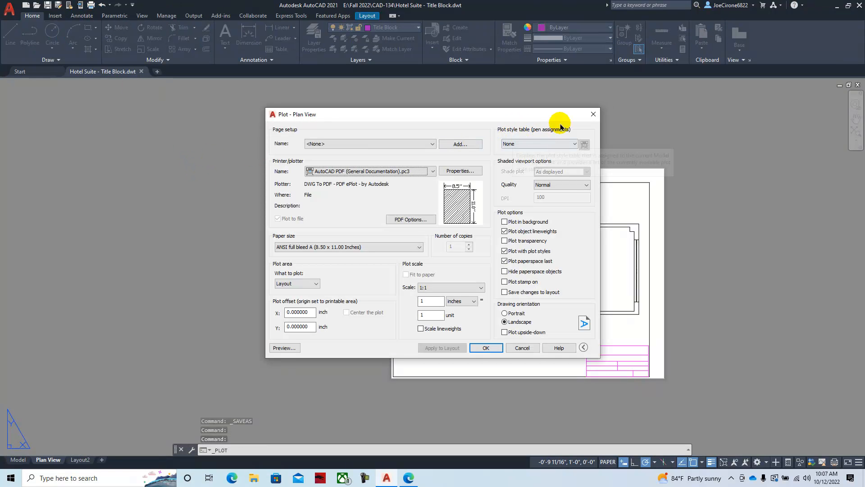
{"action": "left_click", "coordinate": [574, 145]}
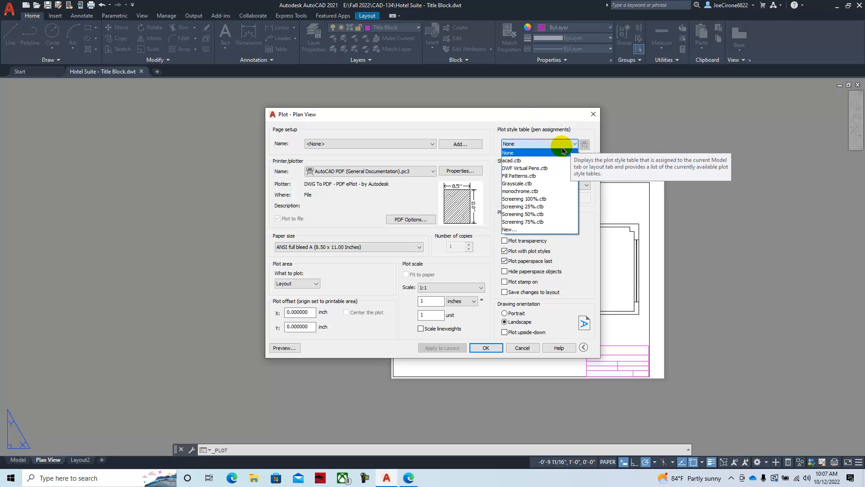
{"action": "left_click", "coordinate": [520, 161]}
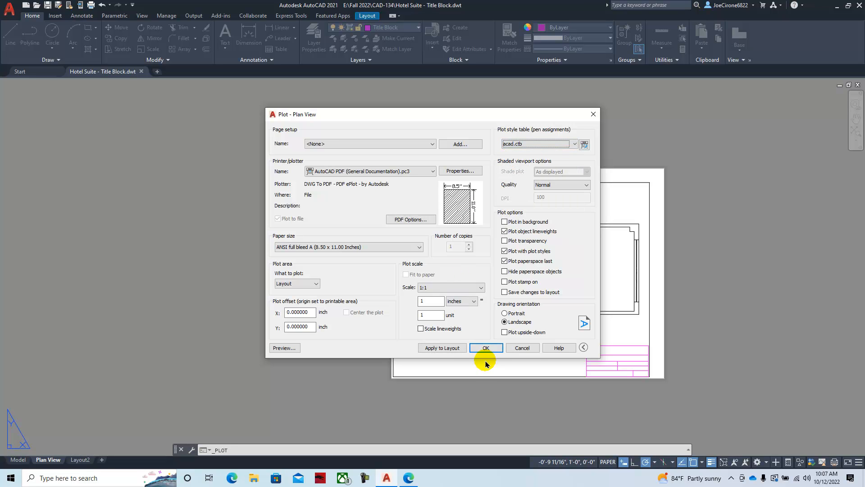
{"action": "left_click", "coordinate": [449, 348]}
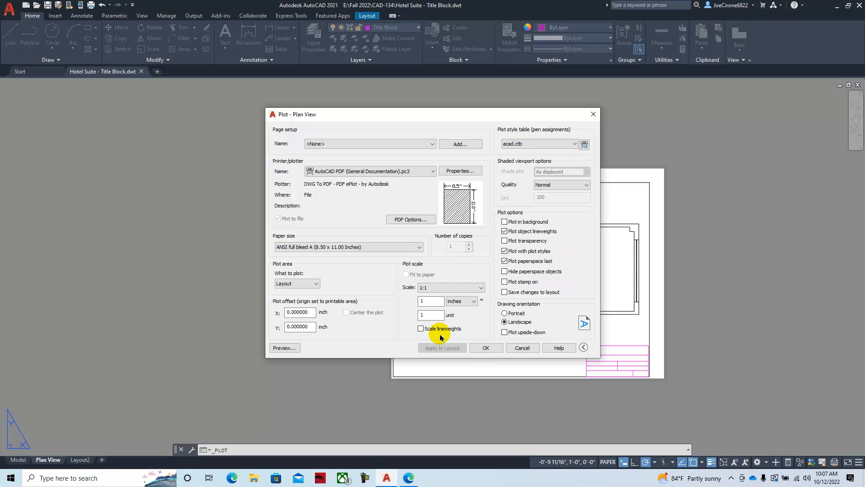
{"action": "left_click", "coordinate": [485, 348]}
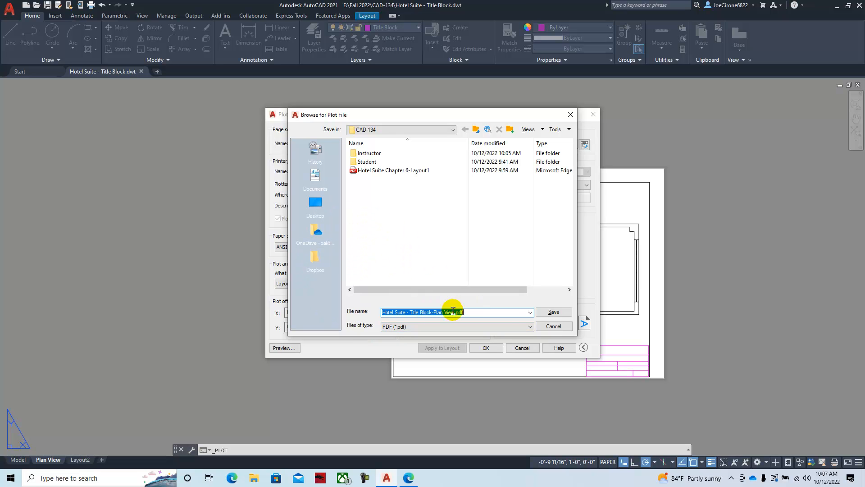
{"action": "left_click", "coordinate": [552, 312]}
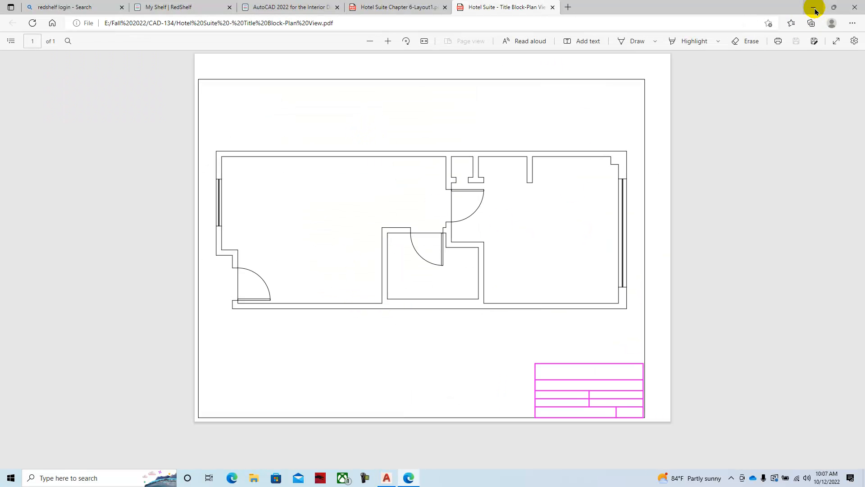
Check the end of the template instructions on page 216 of the browser tutorial and return to AutoCAD
{"action": "left_click", "coordinate": [386, 479]}
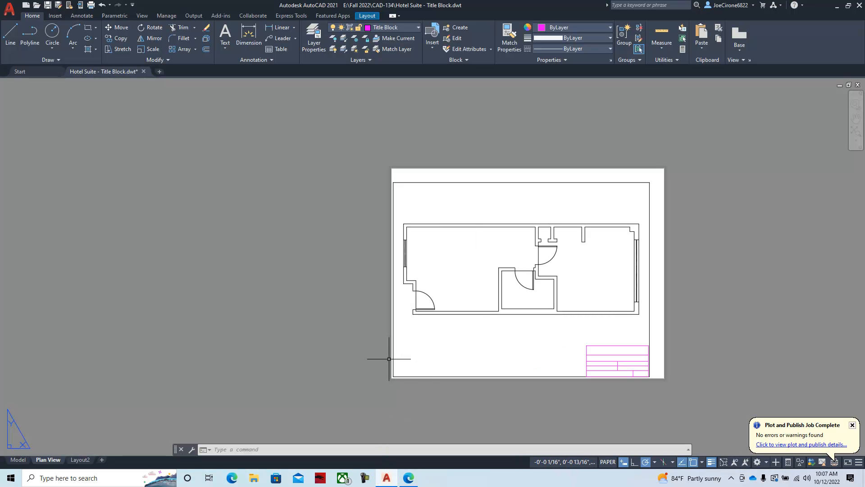
{"action": "left_click", "coordinate": [407, 480]}
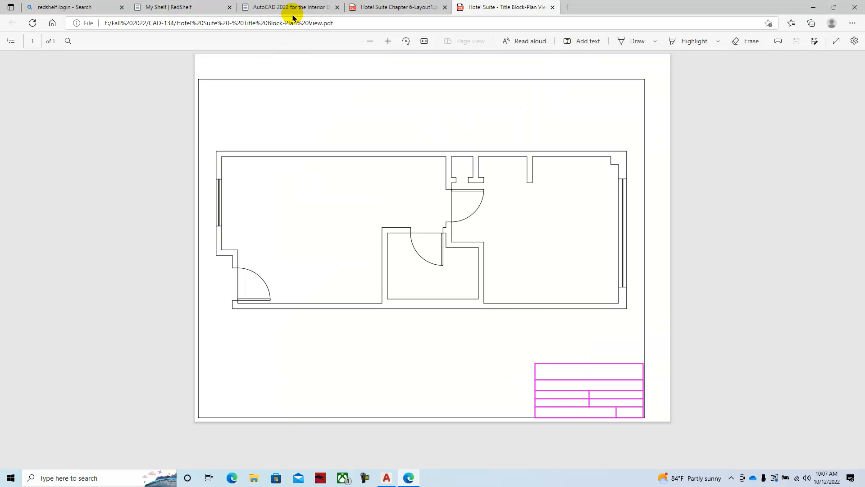
{"action": "left_click", "coordinate": [289, 9]}
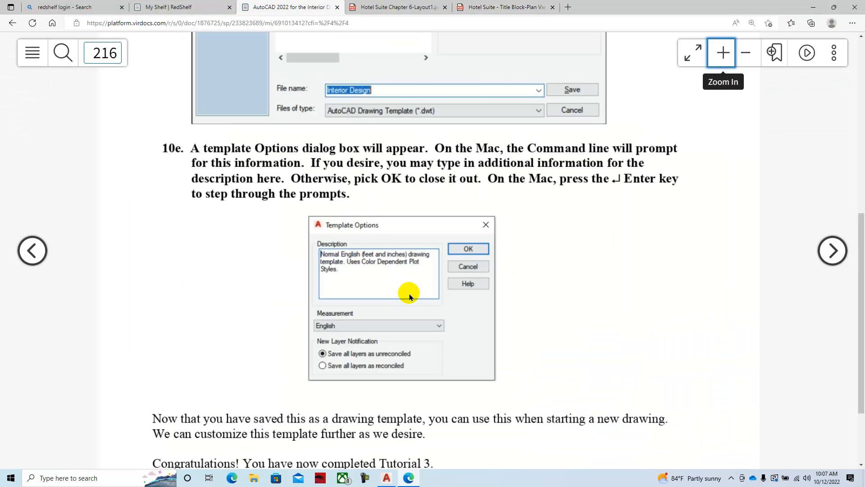
{"action": "scroll", "coordinate": [410, 297], "scroll_direction": "down", "scroll_amount": 2}
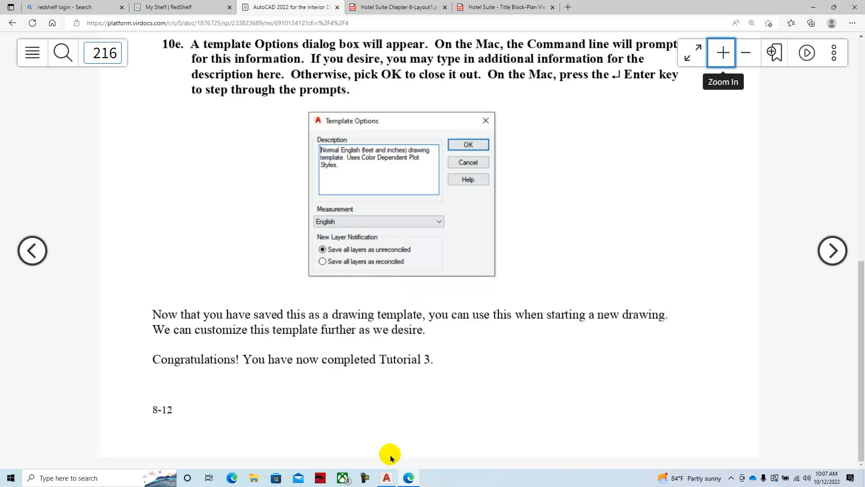
{"action": "left_click", "coordinate": [386, 478]}
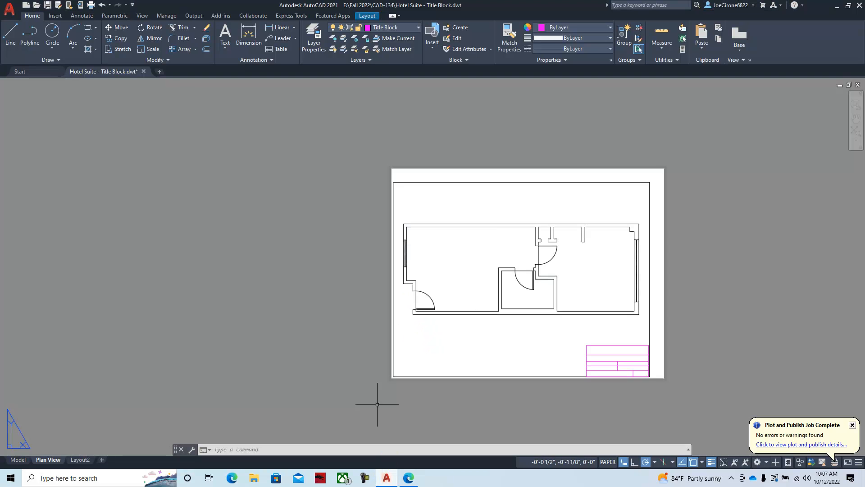
Erase the entire hotel suite floor plan from model space and return to the Plan View layout
{"action": "left_click", "coordinate": [25, 464]}
{"action": "left_click", "coordinate": [716, 120]}
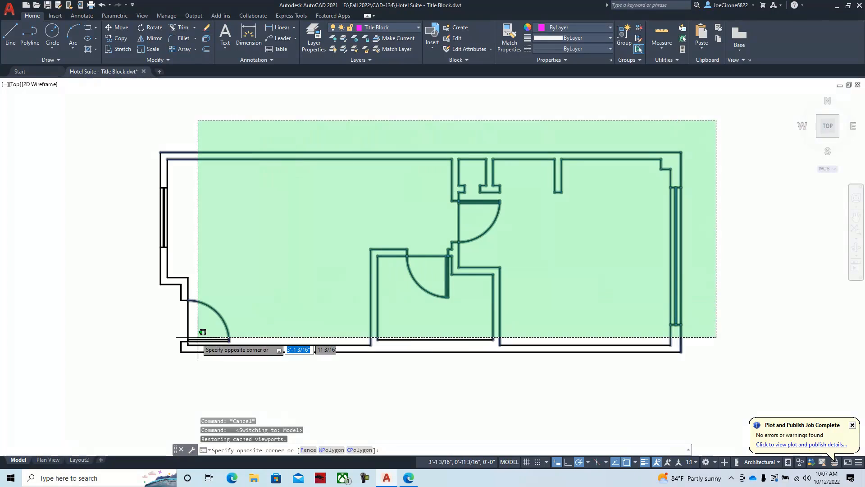
{"action": "left_click", "coordinate": [131, 374]}
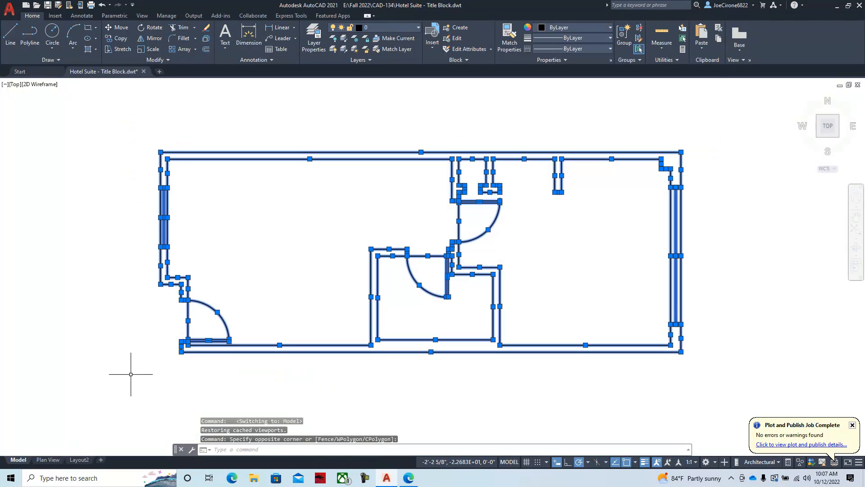
{"action": "key", "text": "Delete"}
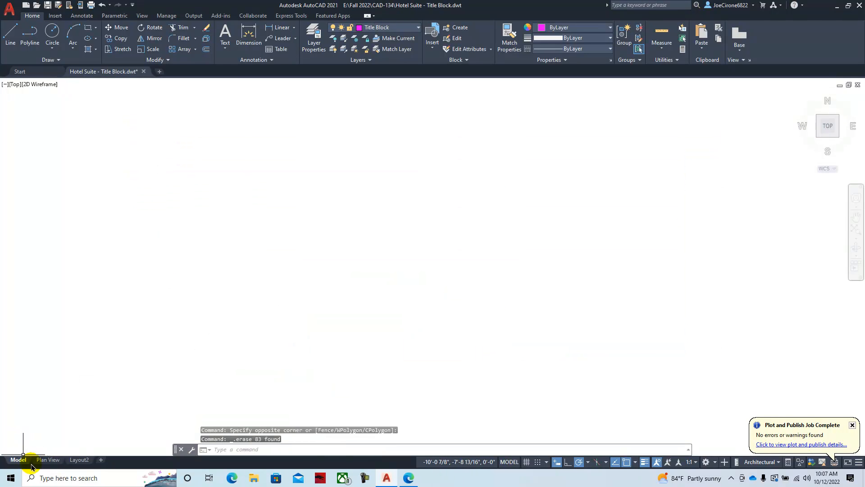
{"action": "left_click", "coordinate": [48, 460]}
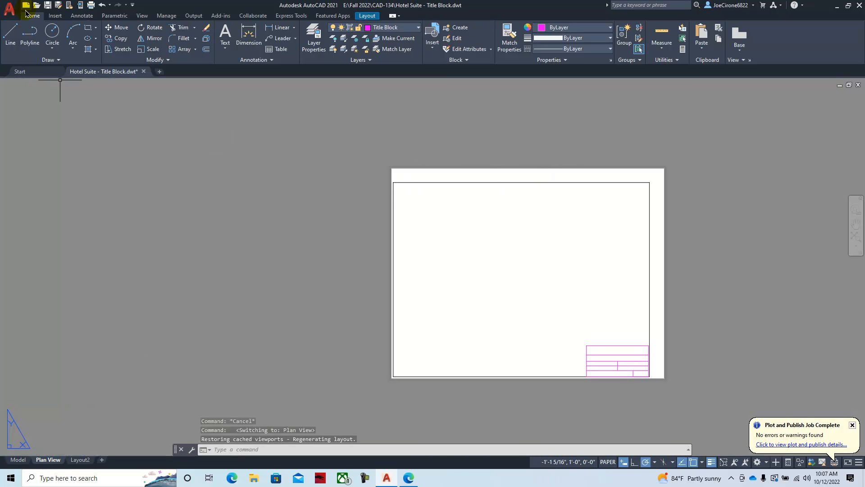
Save the emptied drawing as the template Hotel Suite - Title Block.dwt in the Template folder with its existing options, and switch to the browser tutorial
{"action": "left_click", "coordinate": [9, 9]}
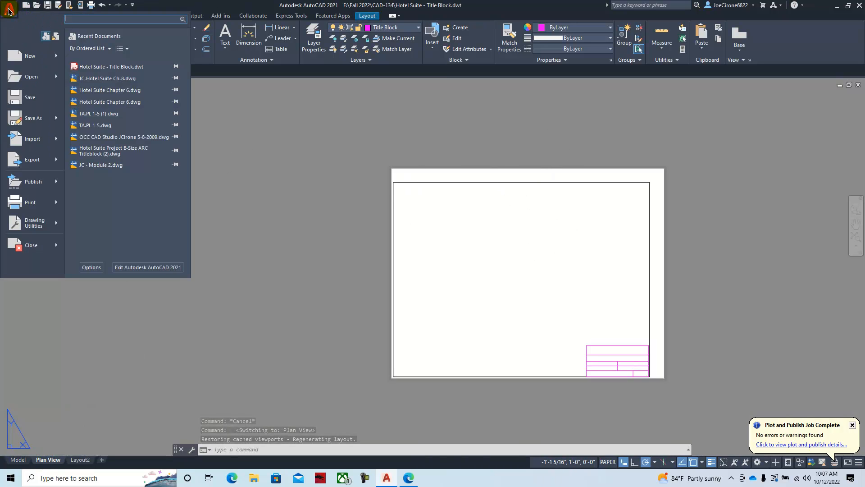
{"action": "left_click", "coordinate": [28, 125]}
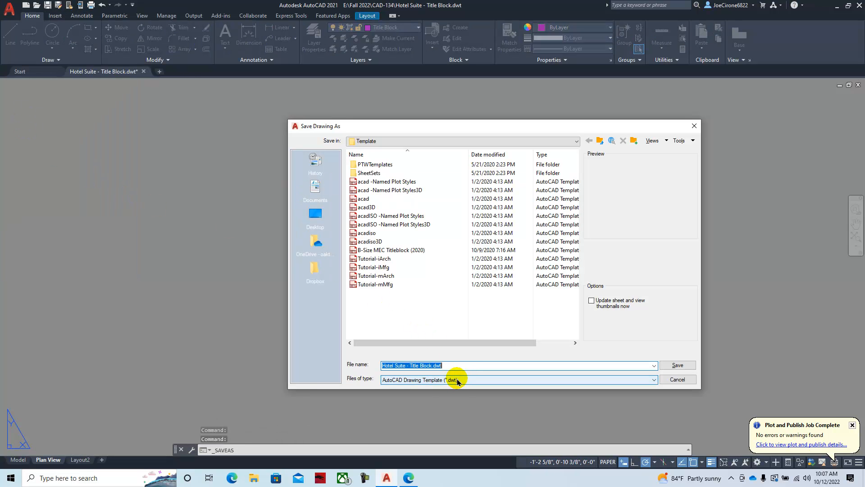
{"action": "left_click", "coordinate": [681, 364]}
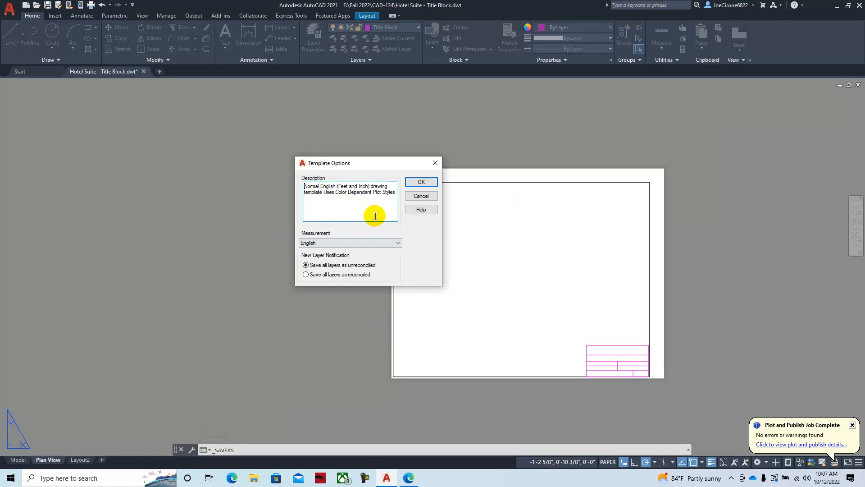
{"action": "left_click", "coordinate": [419, 183]}
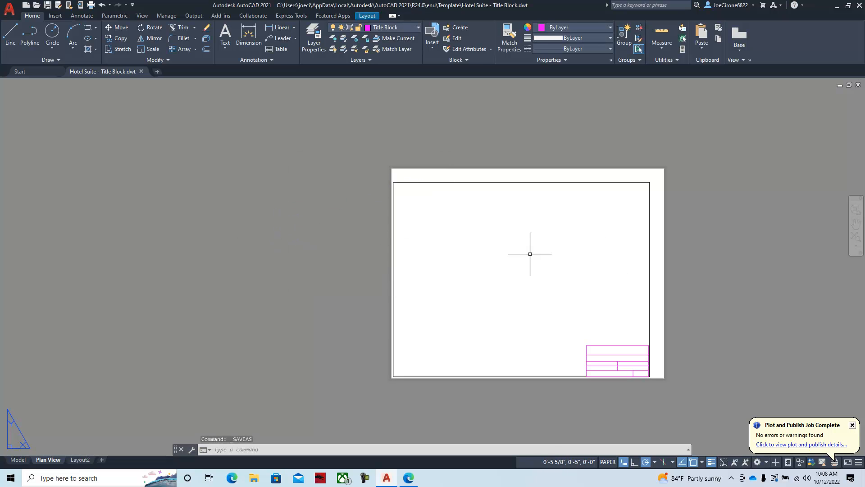
{"action": "left_click", "coordinate": [407, 478]}
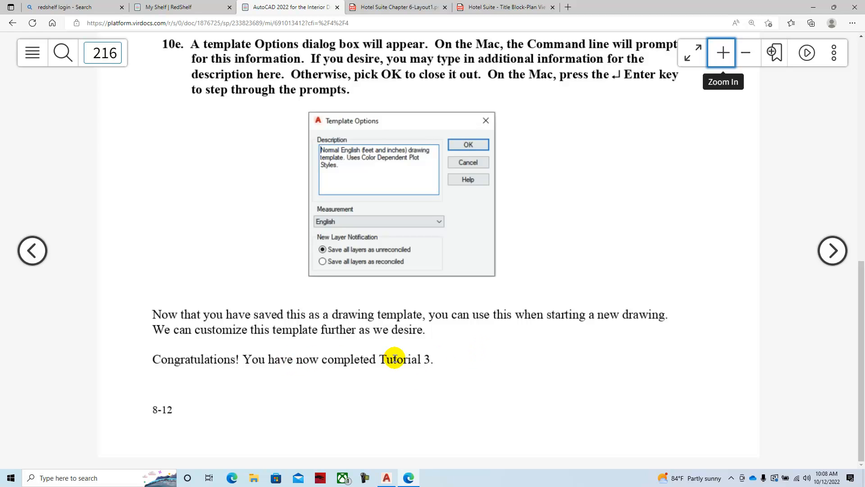